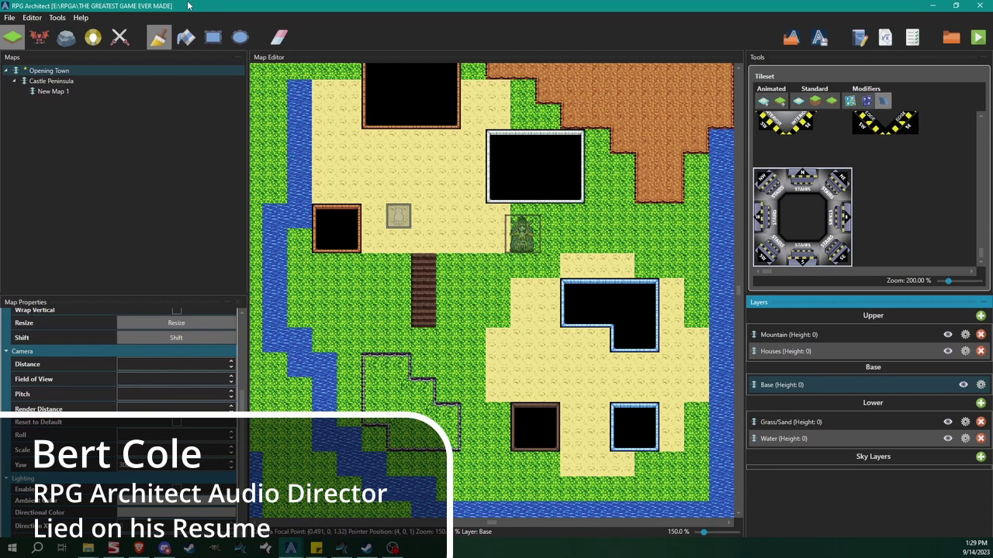
click(59, 18)
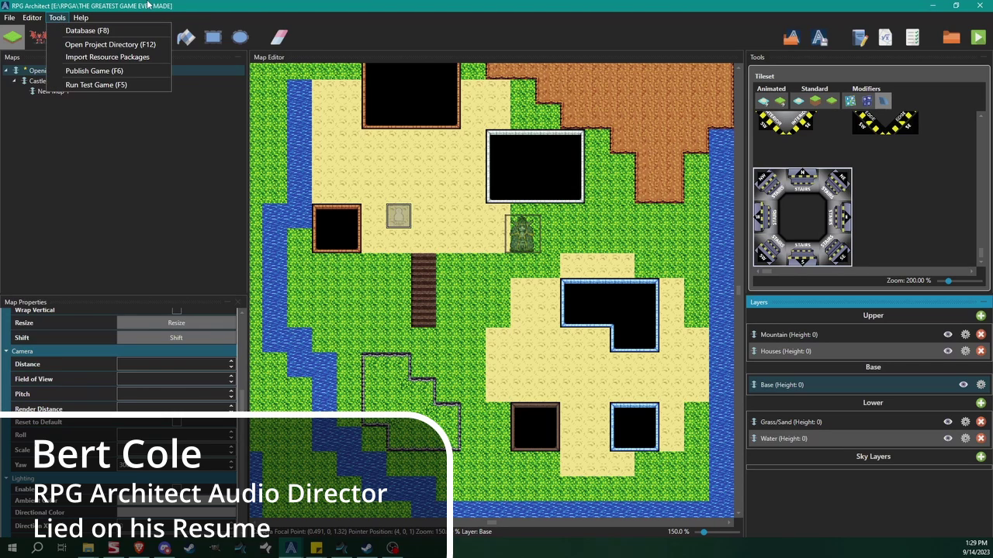
click(58, 19)
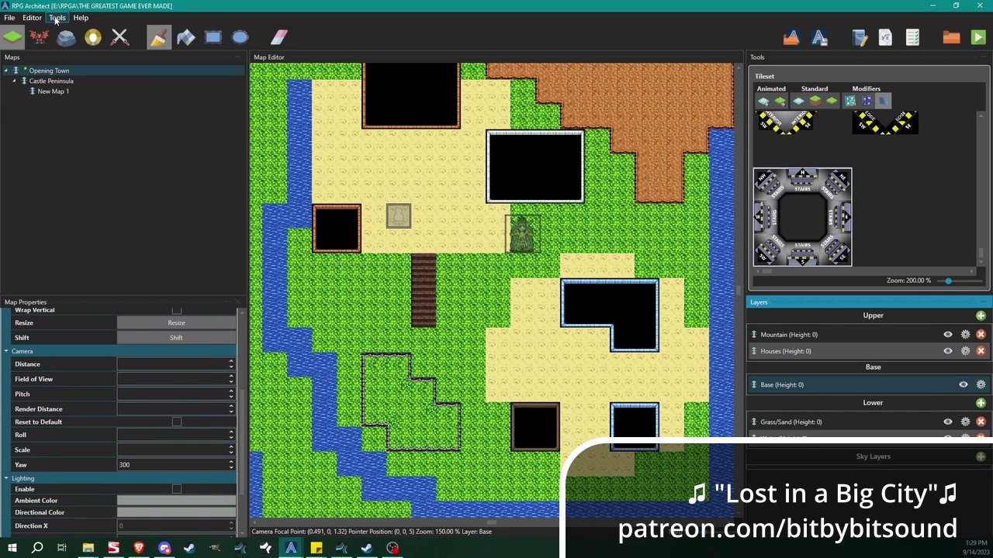
click(55, 20)
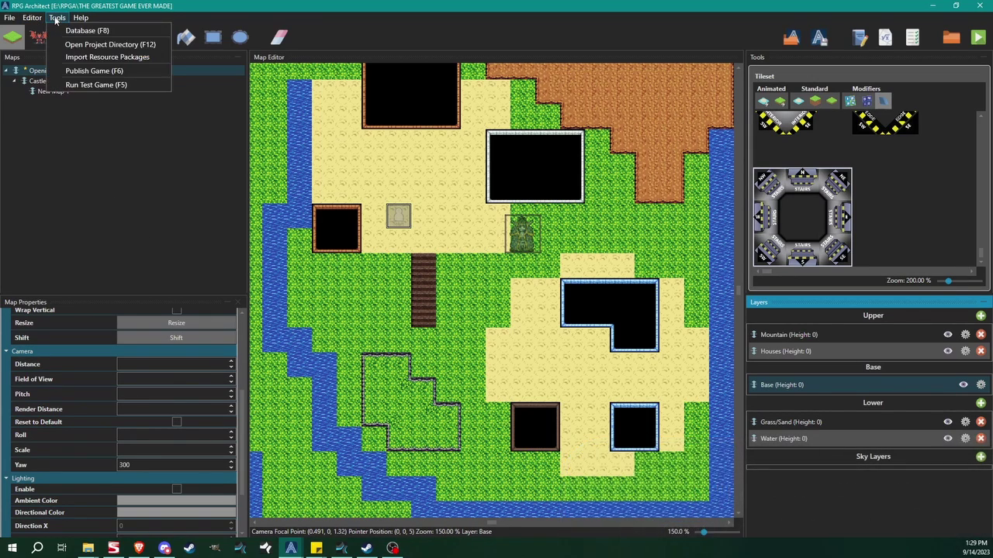
click(56, 20)
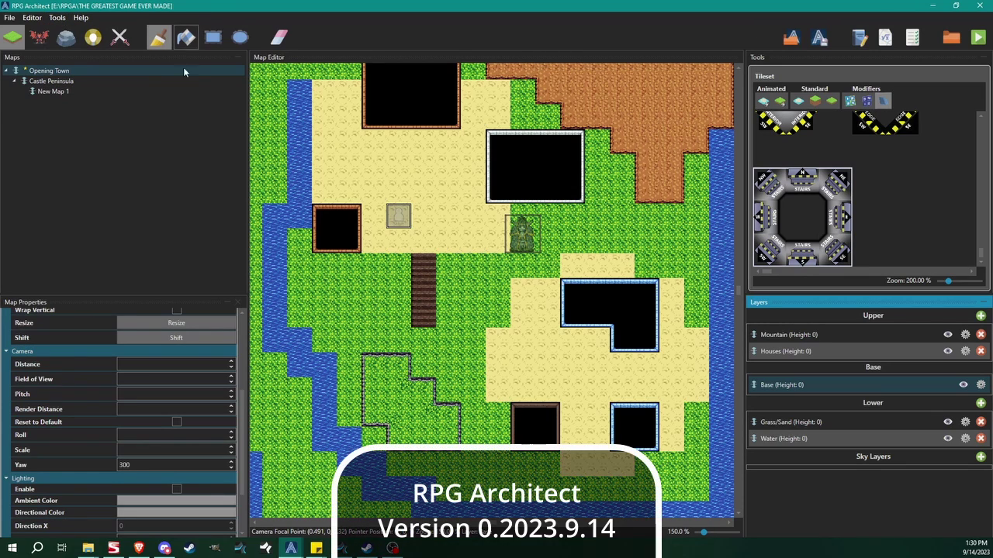
- Open the project database in a maximized window and display its Virtual Keys section under System
click(58, 18)
click(73, 28)
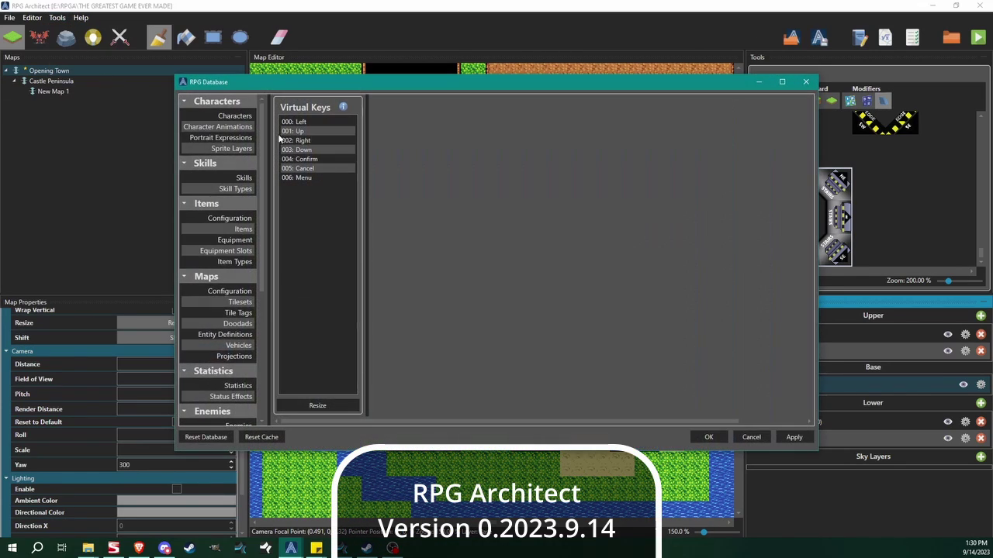
scroll(261, 131, down, 5)
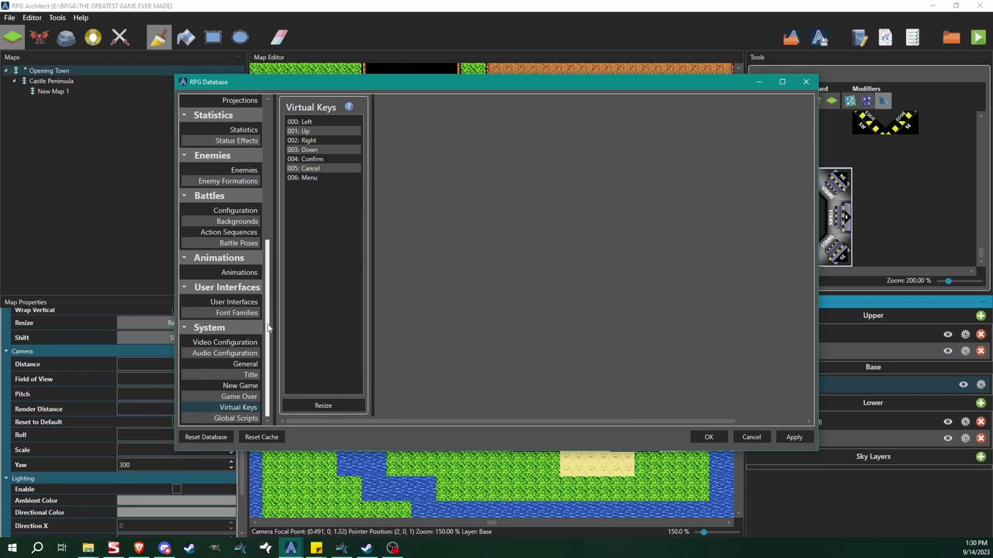
click(238, 408)
double_click(425, 88)
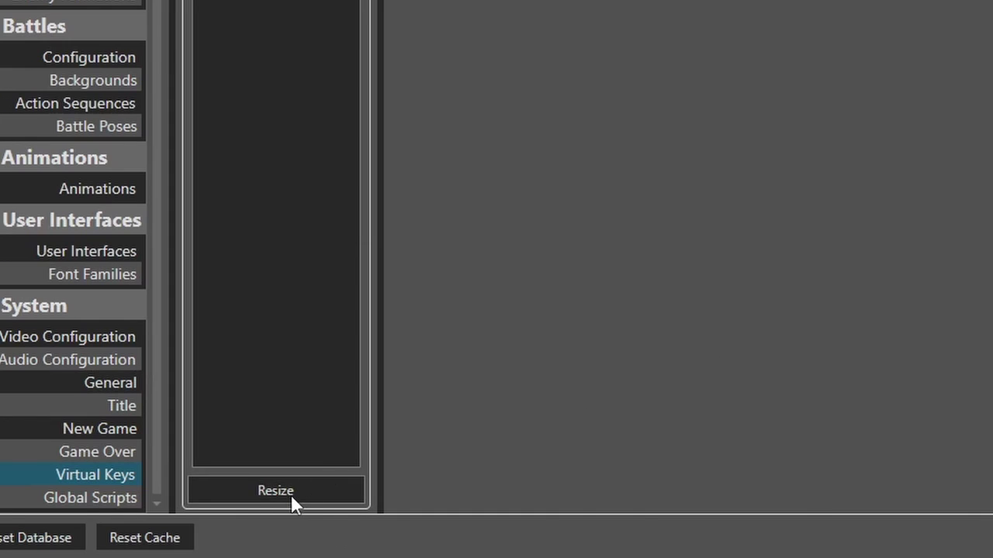
- Resize the virtual keys list to 9 entries
click(290, 493)
click(587, 264)
click(587, 264)
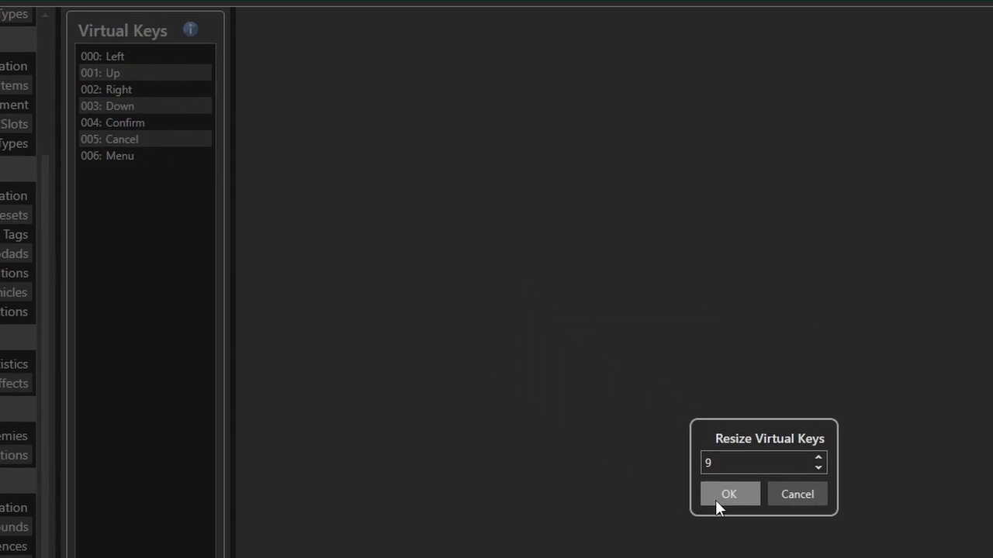
click(517, 355)
- Name virtual key 007 "Cam Yaw Increase" and add an empty keyboard mapping to it
click(128, 172)
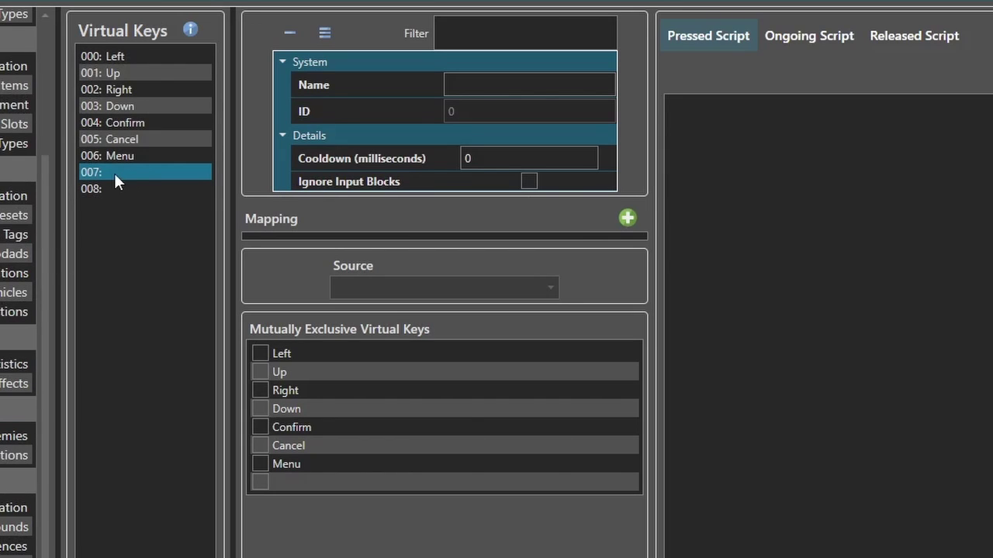
click(512, 83)
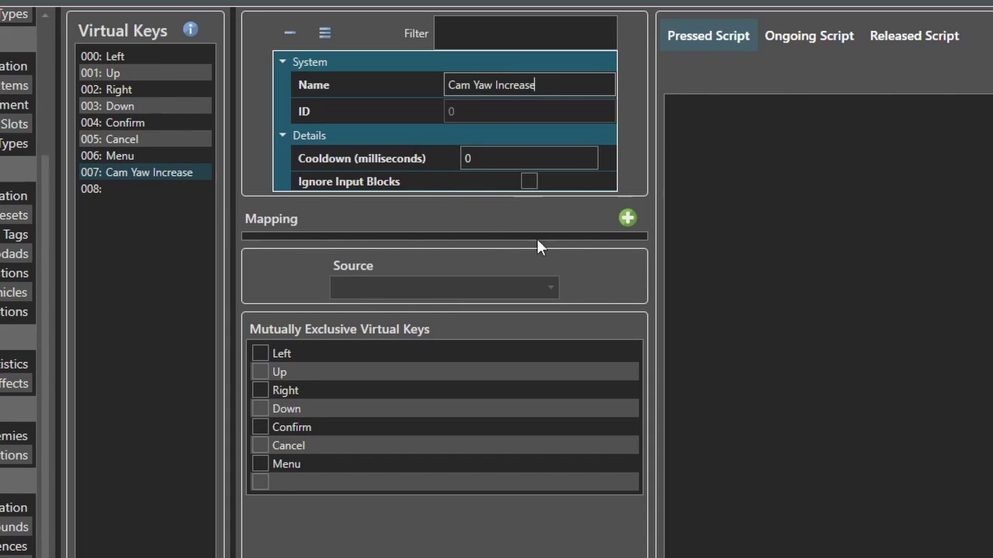
click(627, 218)
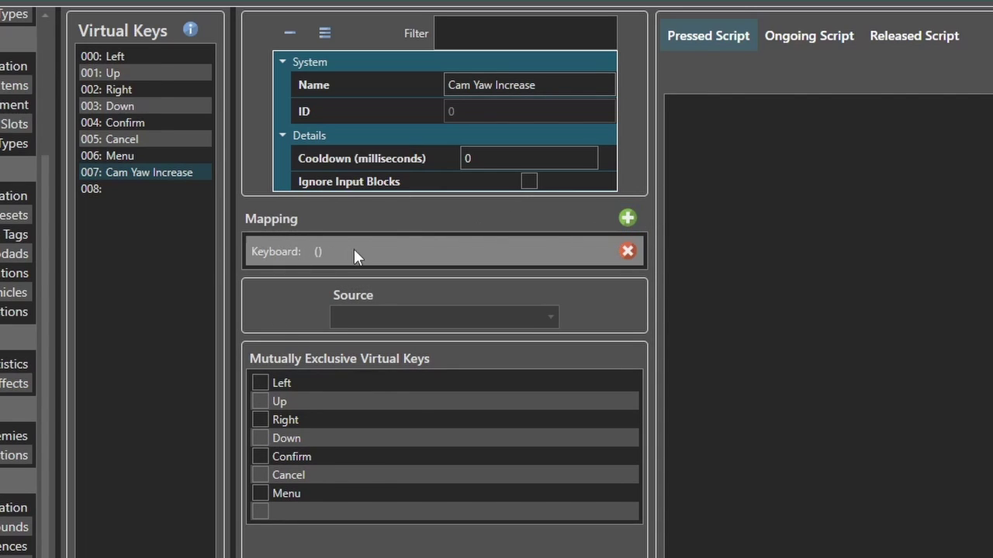
click(631, 217)
click(631, 217)
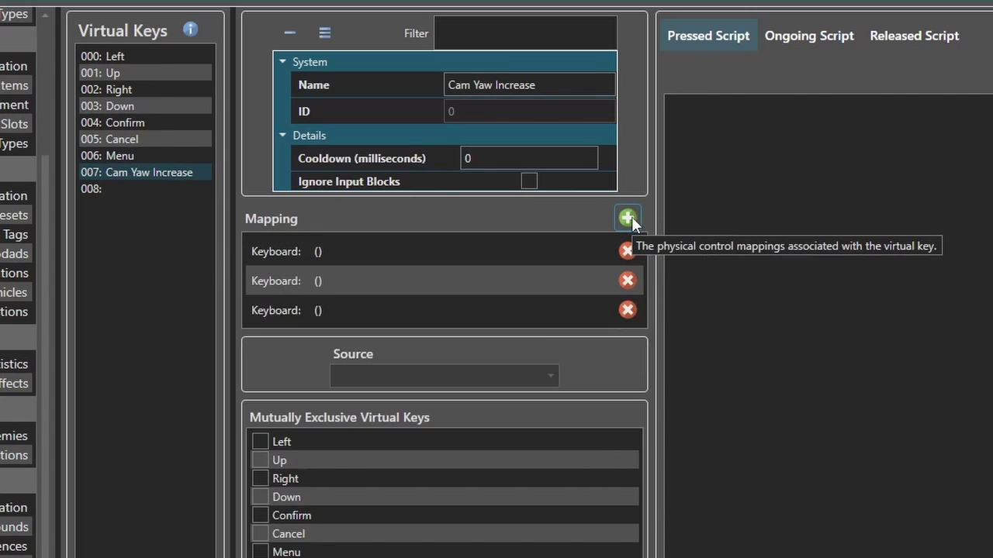
click(632, 217)
click(628, 340)
click(627, 310)
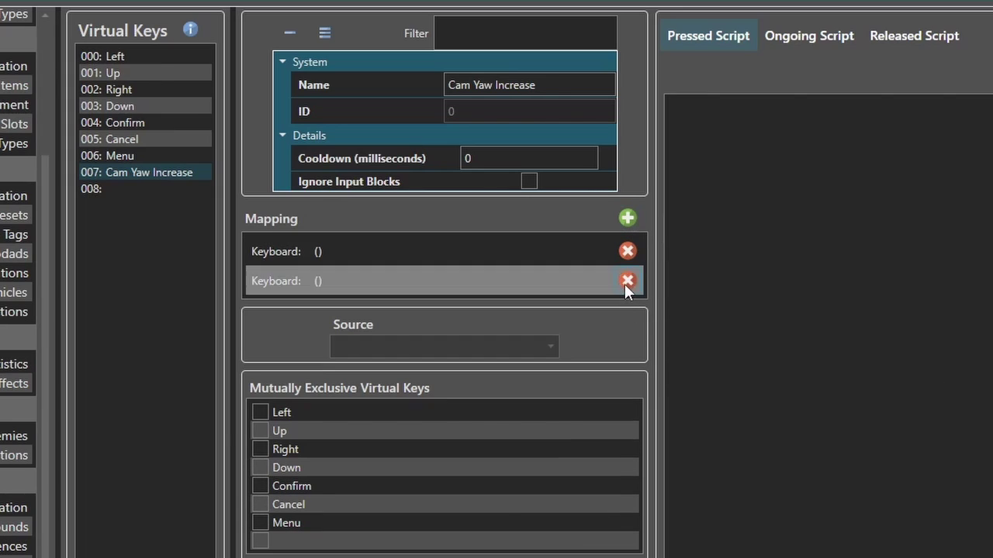
click(625, 281)
- Assign the Q key as the Cam Yaw Increase mapping, keeping Keyboard as its source
click(354, 253)
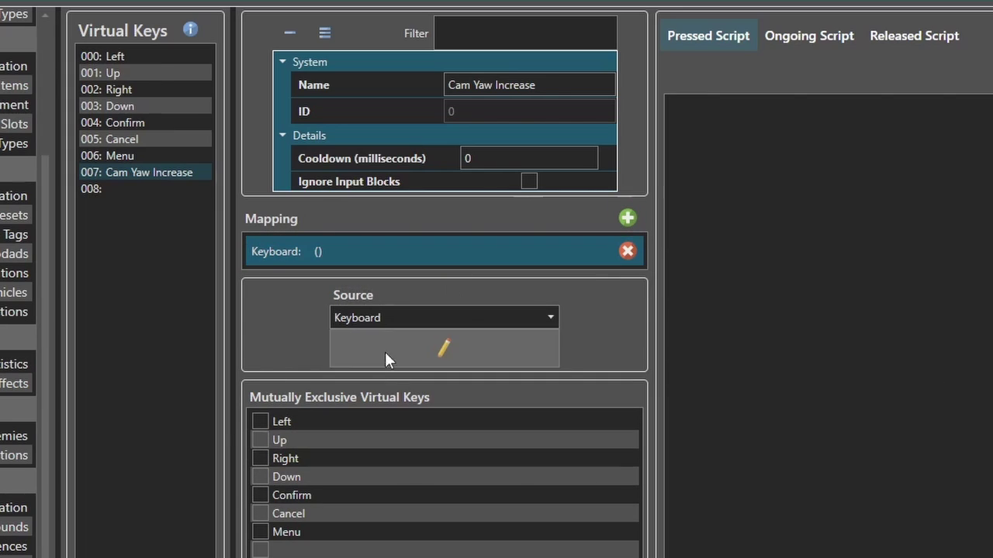
click(383, 320)
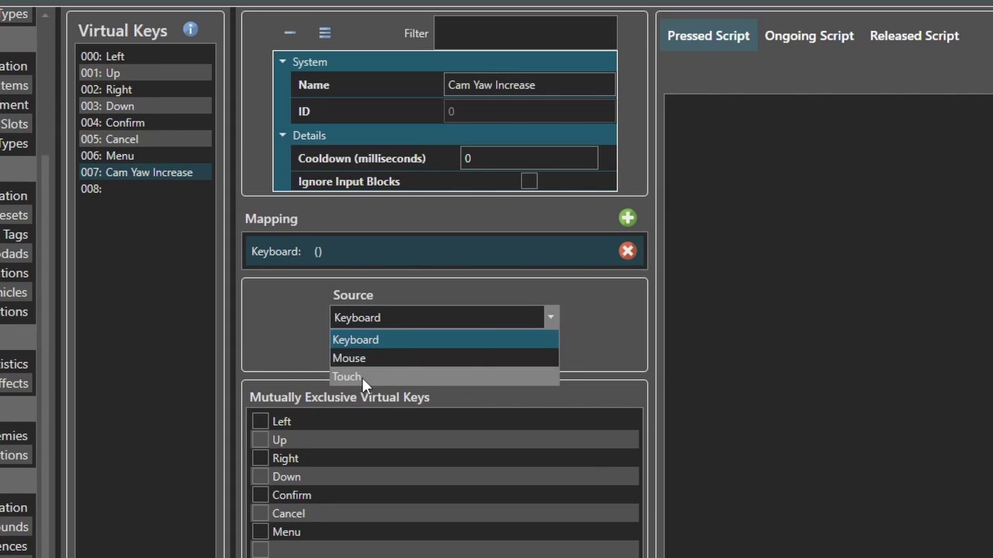
click(398, 335)
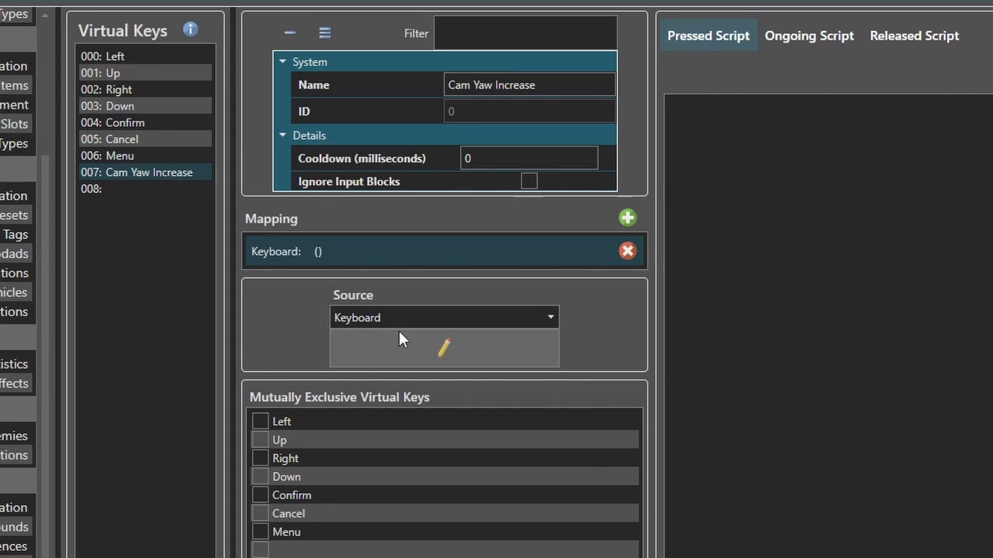
click(446, 350)
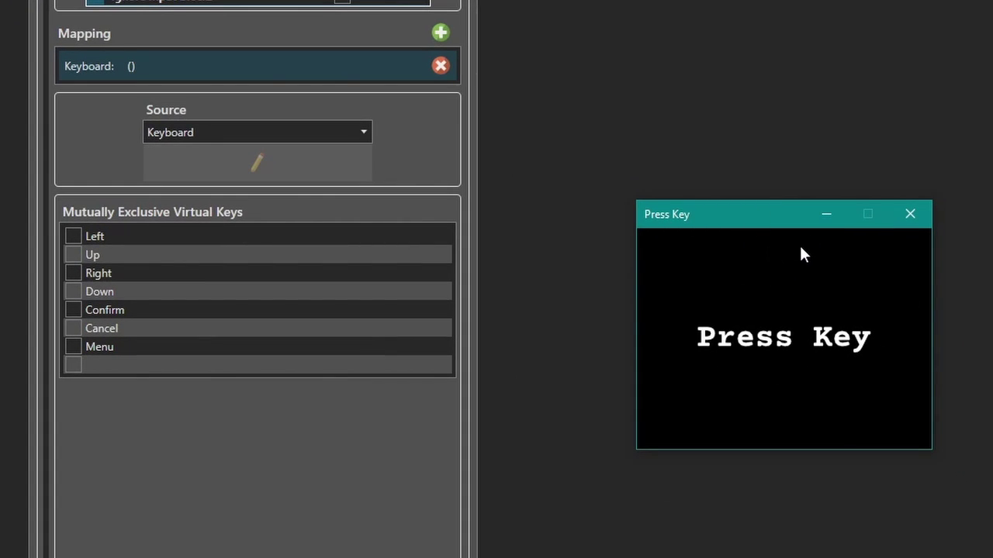
key(q)
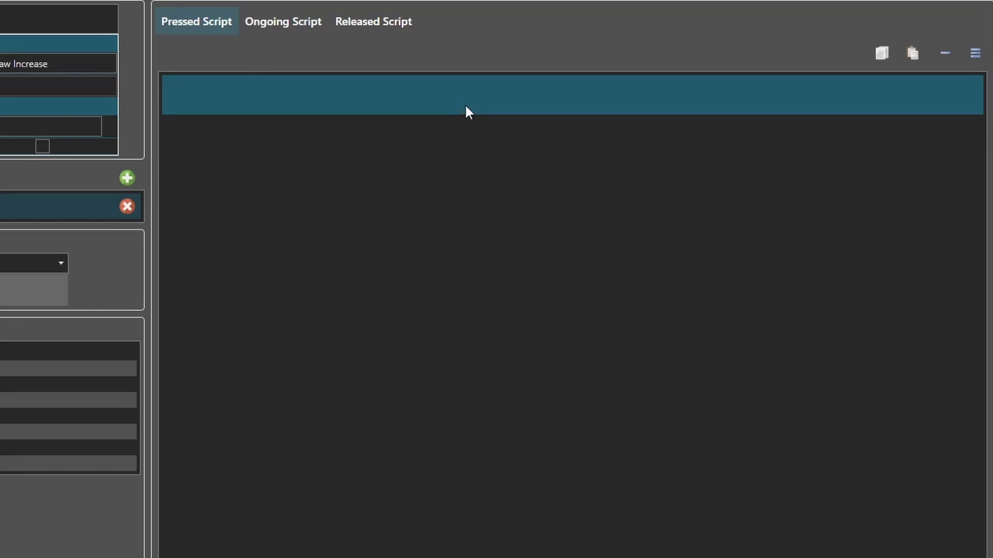
- Add an Adjust Camera command to the Pressed Script of Cam Yaw Increase, with Y (Yaw) rotation enabled and set to 1.0
right_click(440, 105)
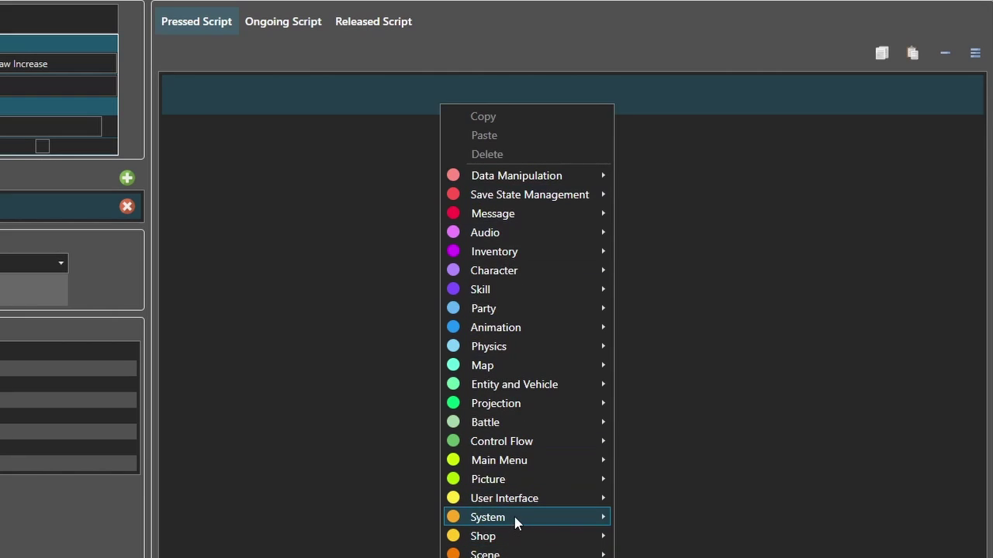
mouse_move(524, 423)
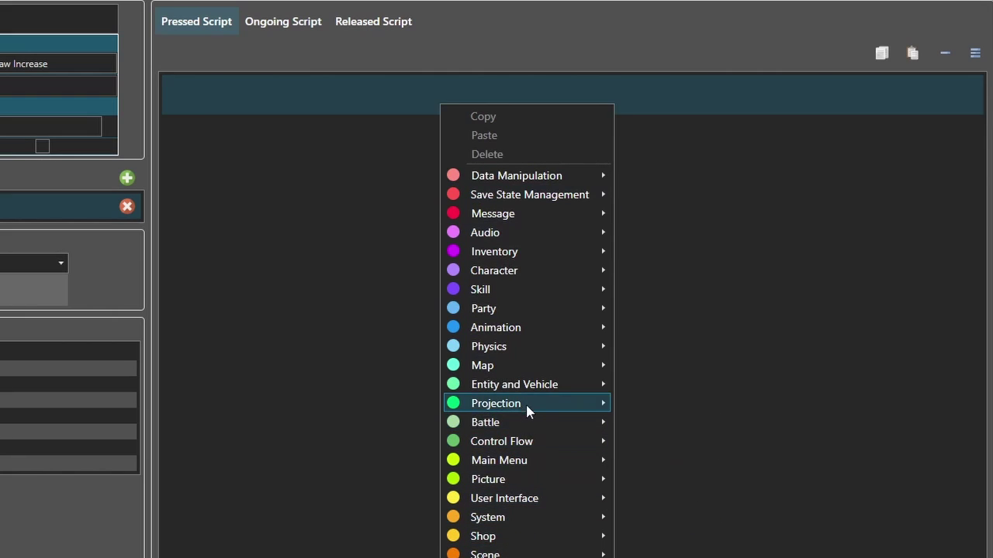
mouse_move(500, 367)
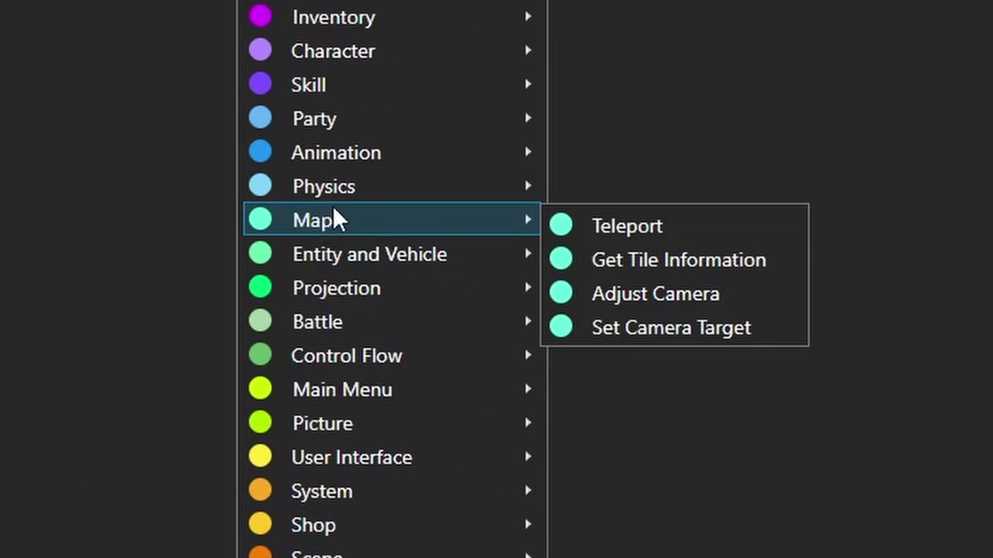
click(656, 302)
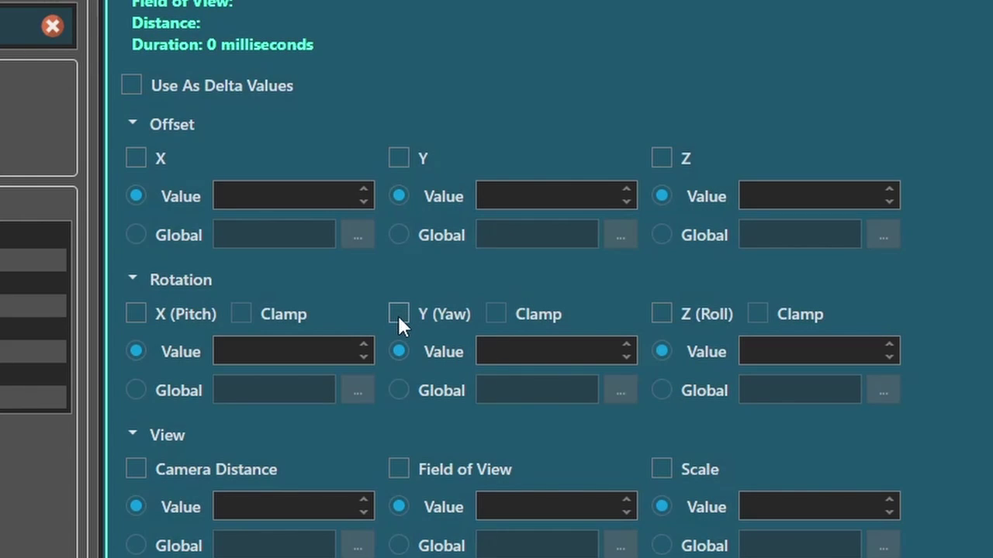
click(399, 315)
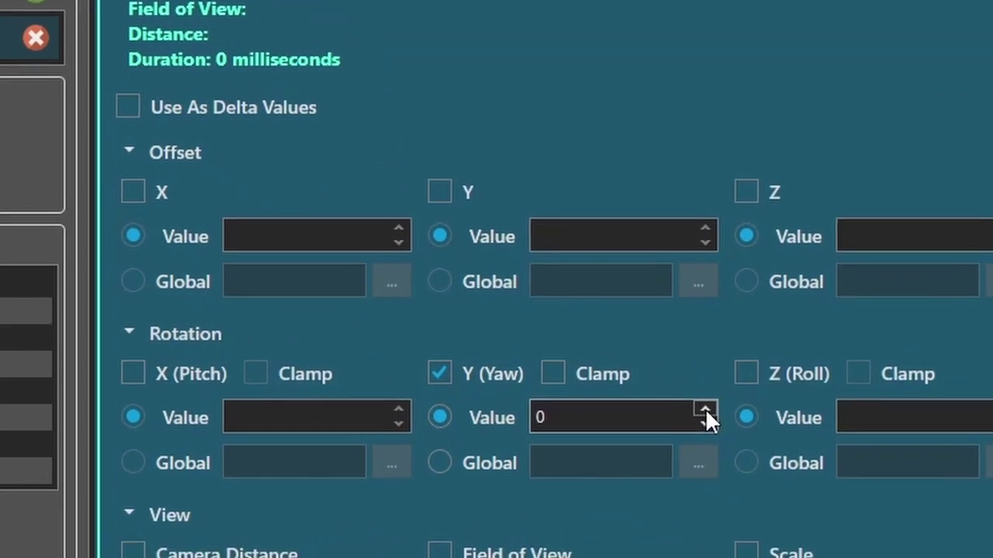
click(628, 389)
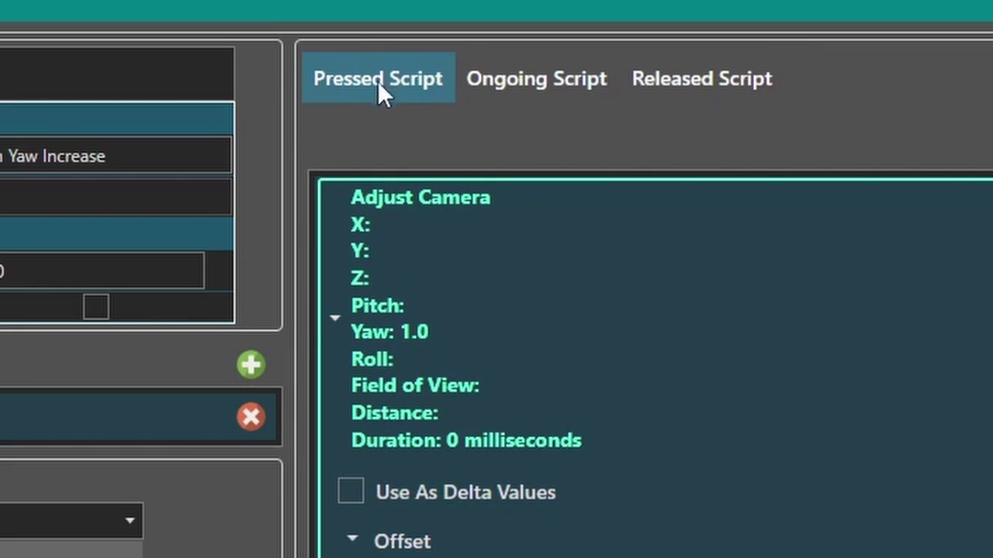
- Make the Adjust Camera command in the Pressed Script use its values as delta values
click(539, 84)
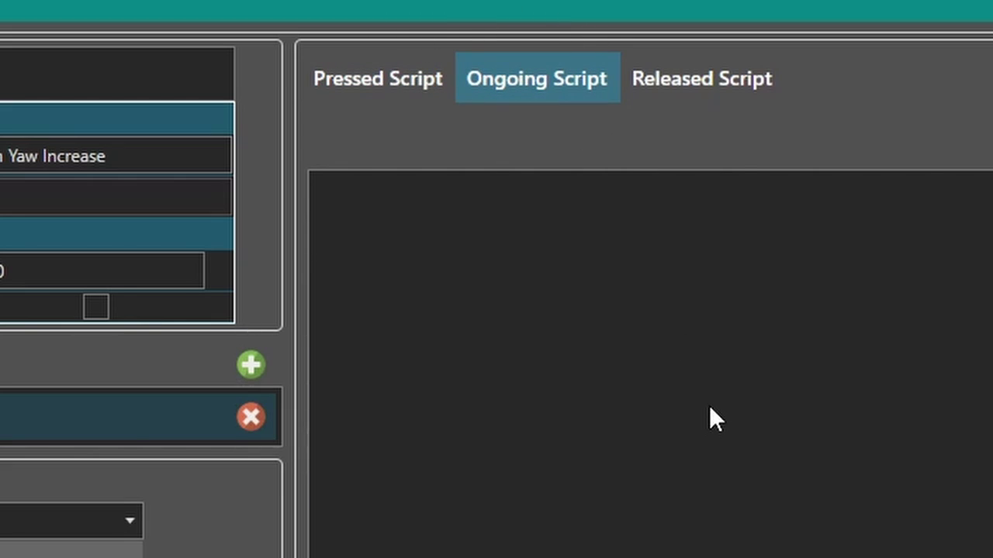
click(699, 80)
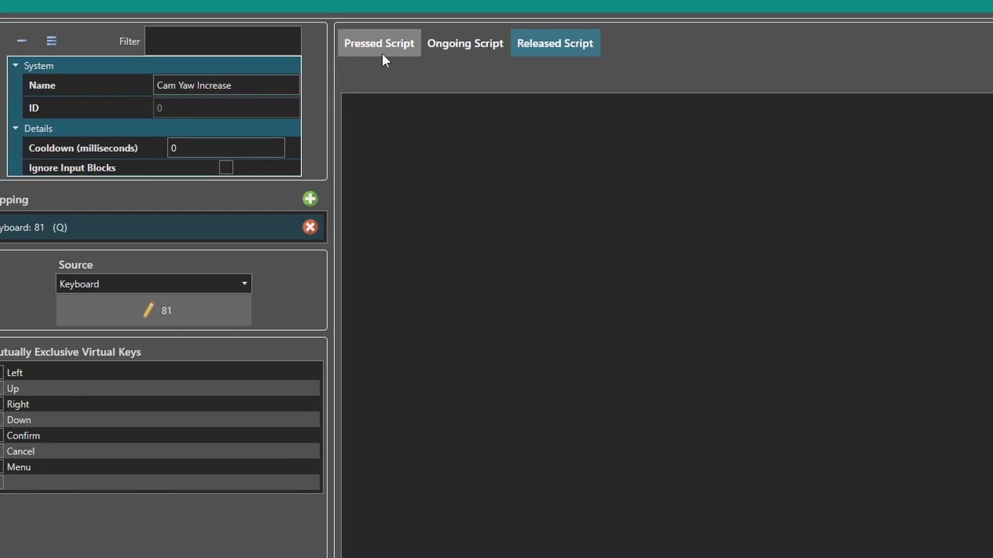
click(380, 44)
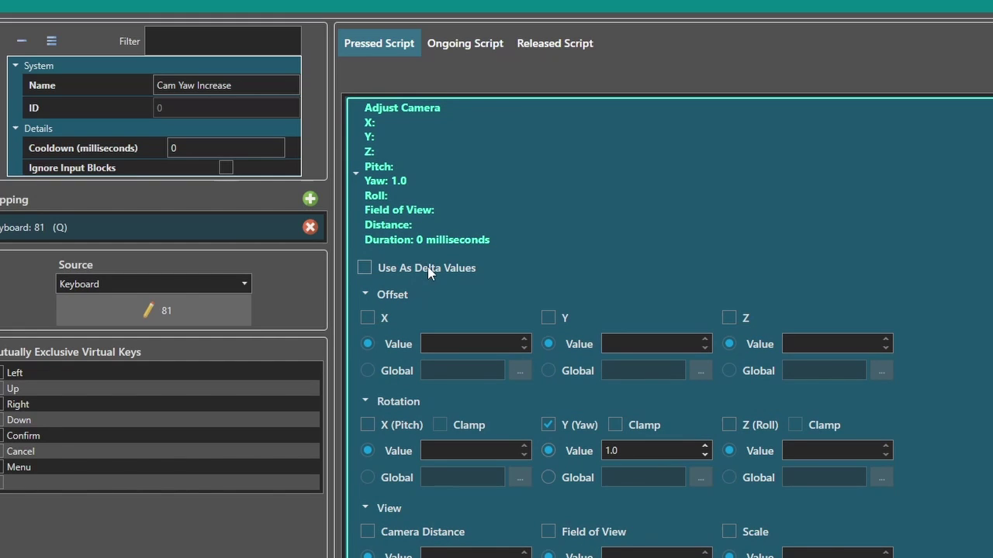
click(369, 267)
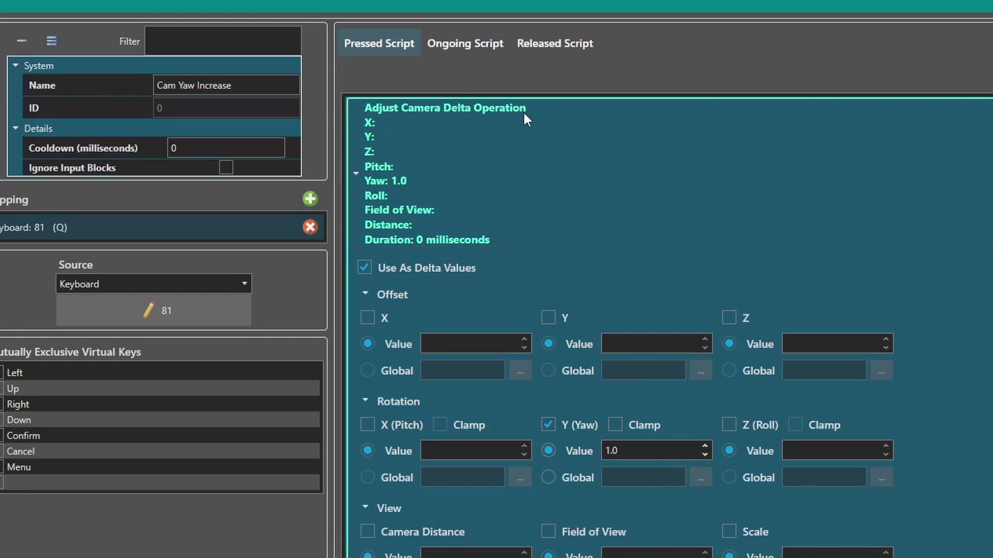
click(465, 43)
right_click(494, 125)
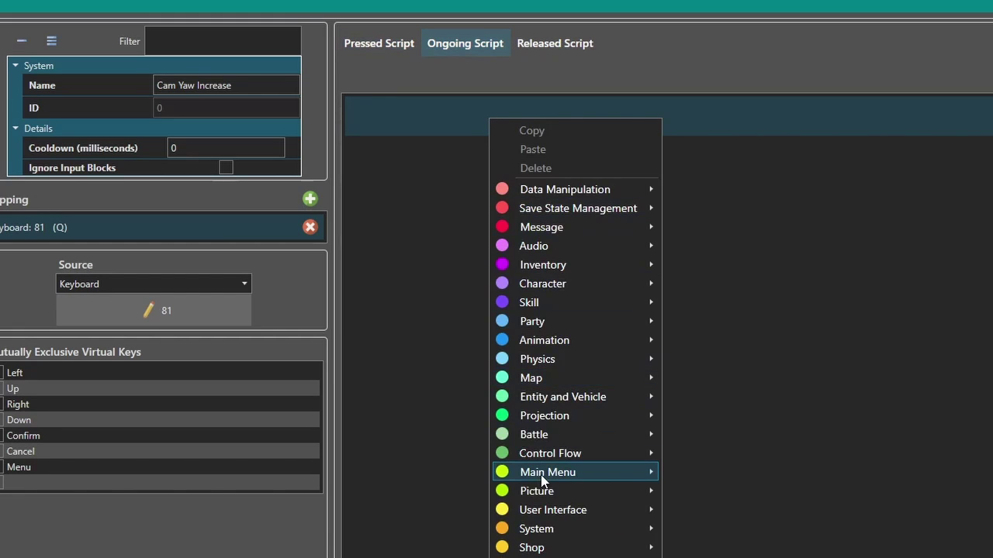
click(514, 93)
- Copy the entire Pressed Script into the Ongoing Script and expand the pasted Adjust Camera command
click(385, 50)
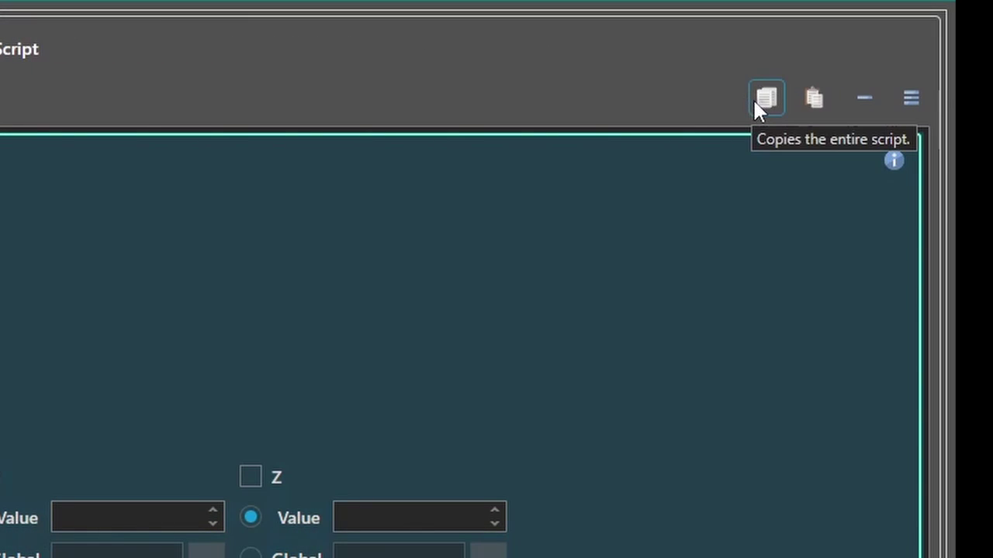
click(764, 99)
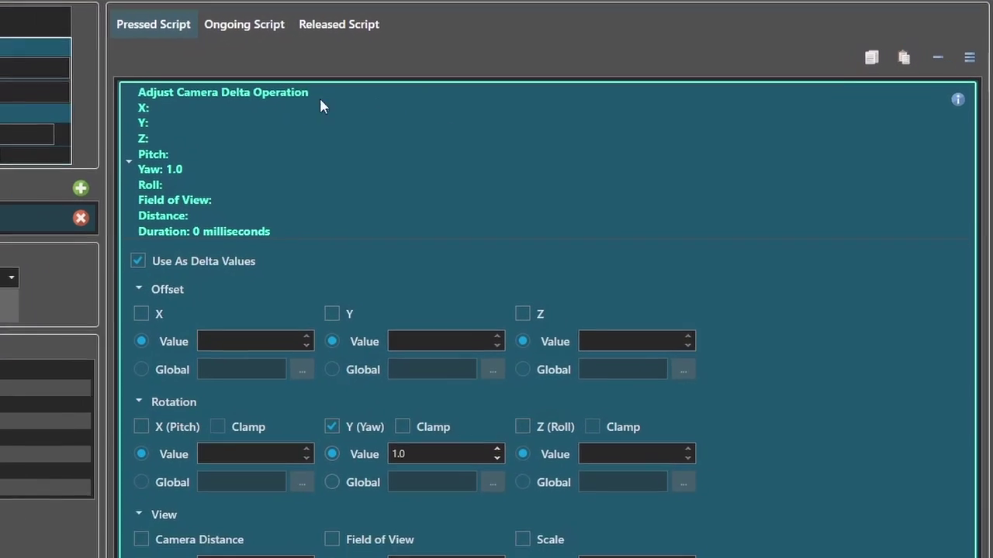
click(306, 25)
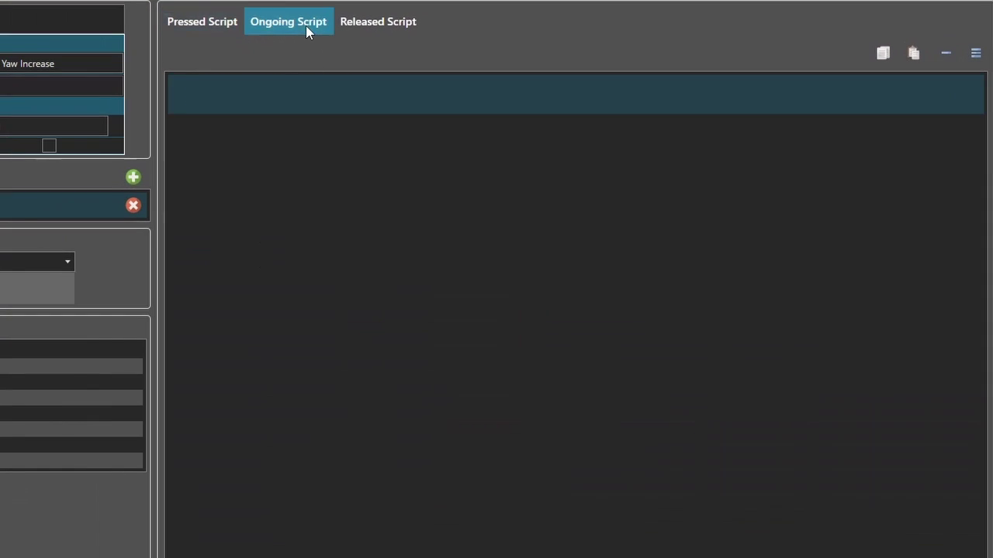
click(913, 53)
click(245, 164)
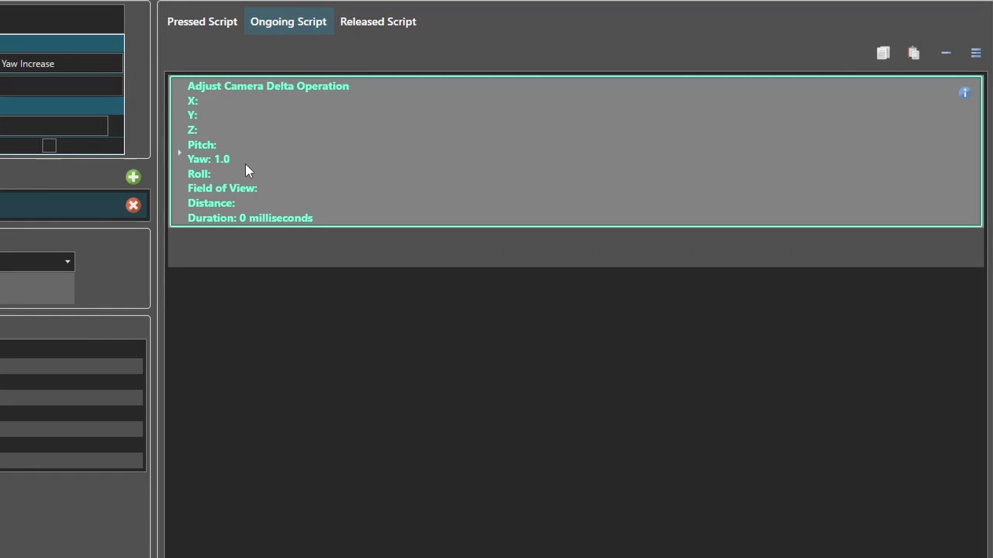
click(181, 151)
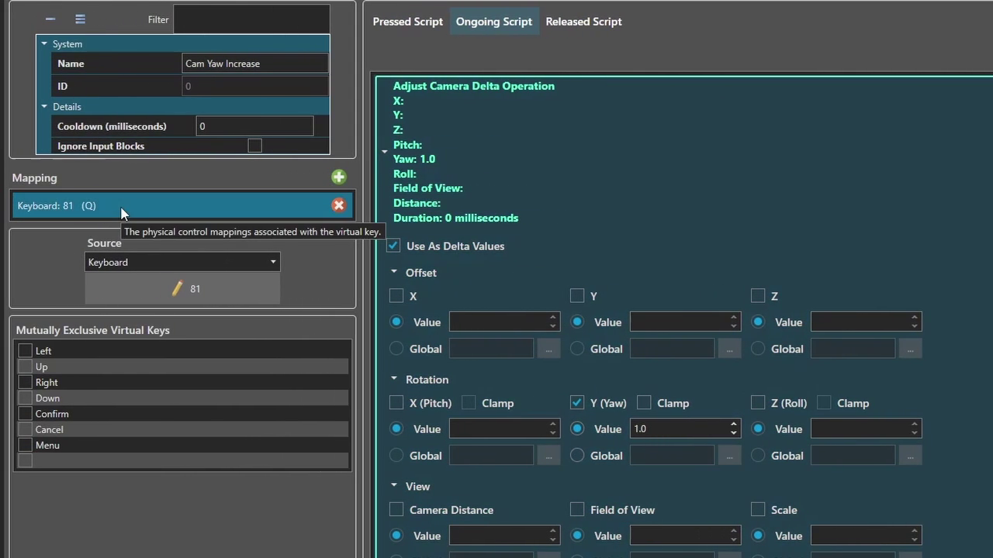
- Reassign the Cam Yaw Increase keyboard mapping to the E key
click(233, 293)
key(e)
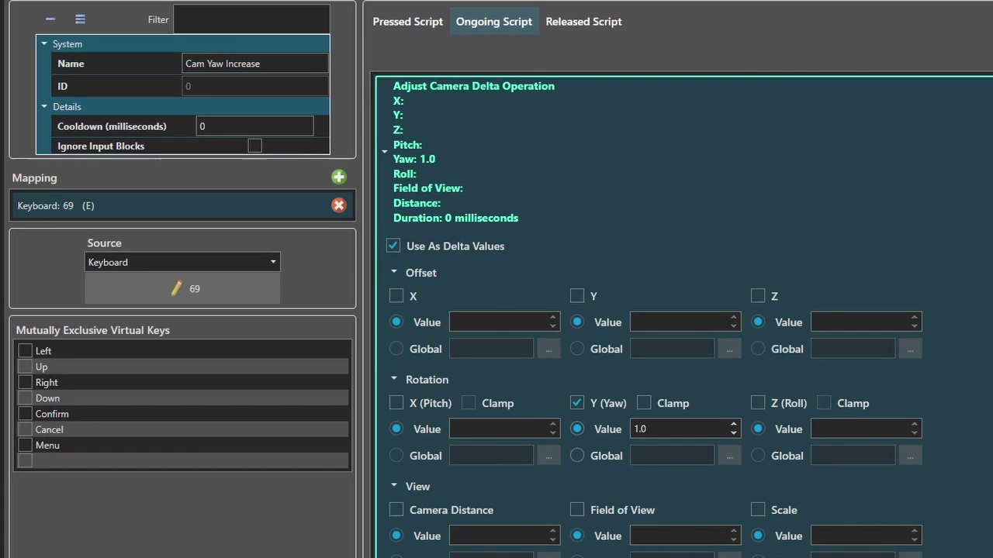
- Name the next empty virtual key Cam Yaw Decrease
key(ctrl+s)
click(206, 64)
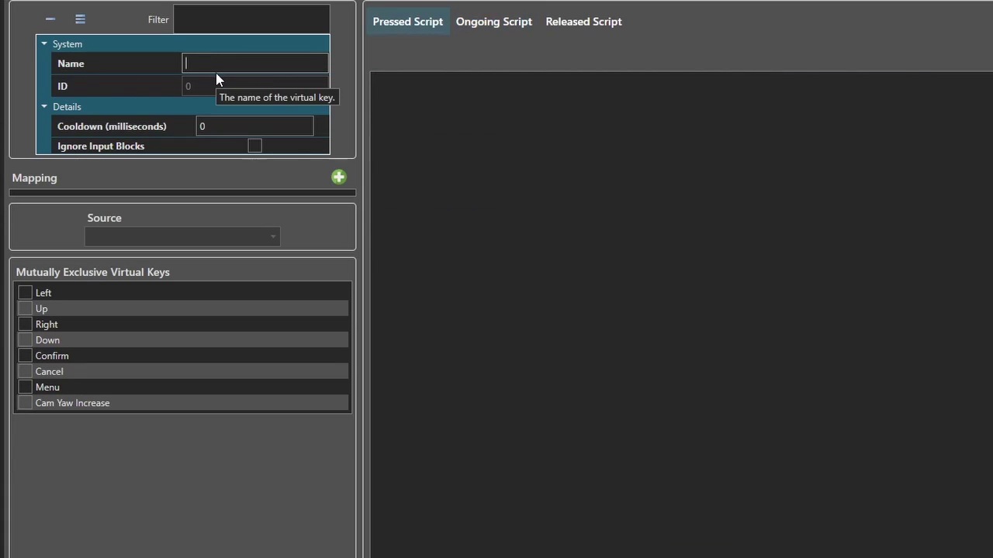
text(Cam Yaw Decrease)
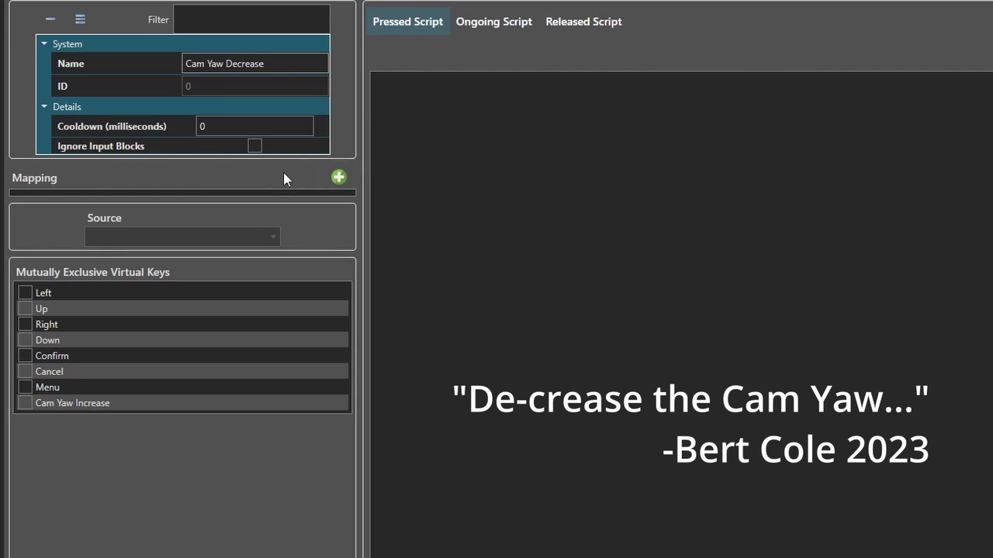
- Add a keyboard mapping to Cam Yaw Decrease and assign it to the Q key
click(342, 176)
click(86, 208)
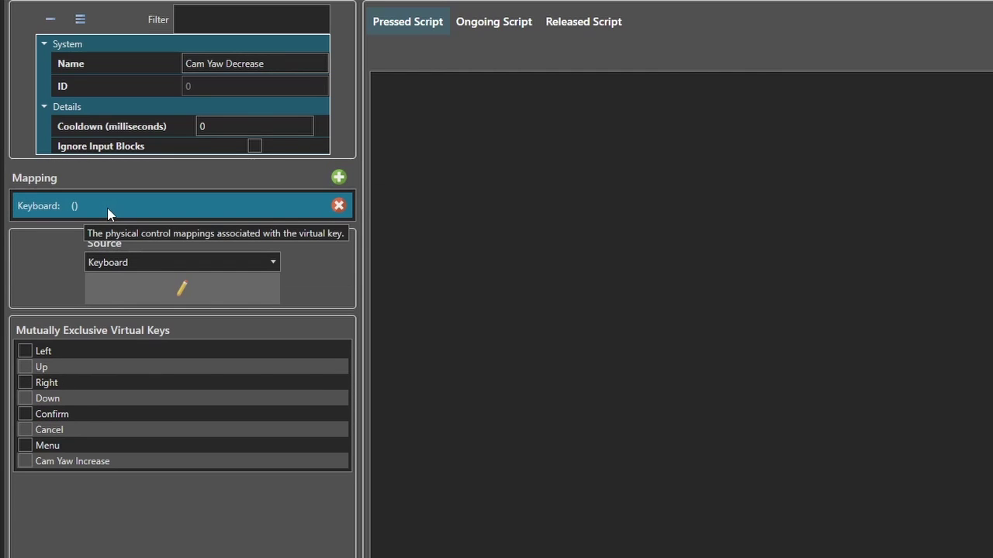
click(183, 295)
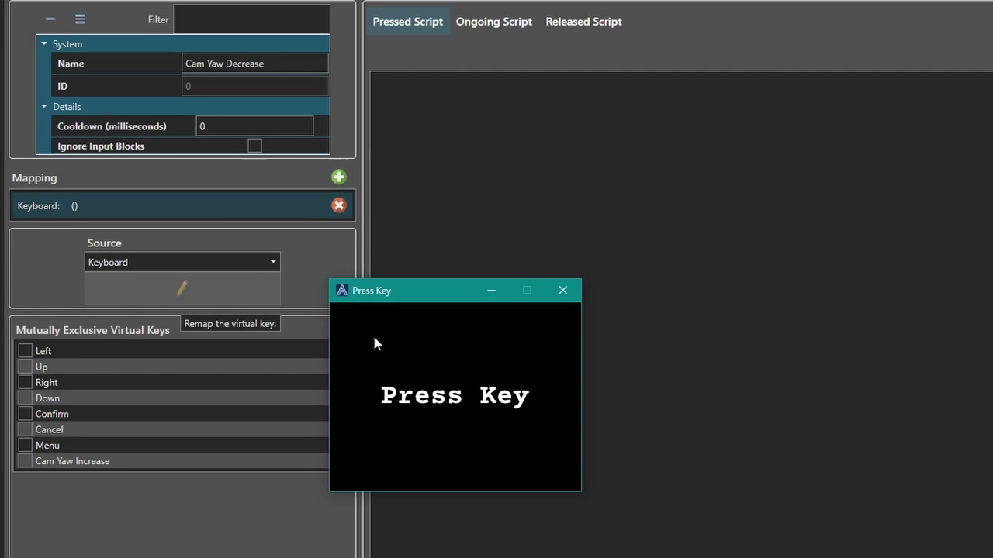
key(q)
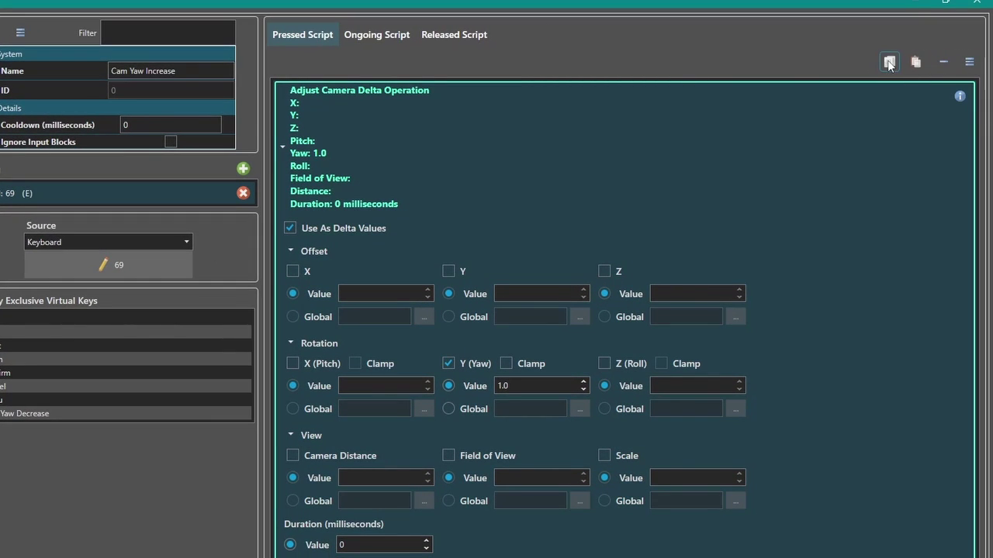
- Copy the Pressed Script of Cam Yaw Increase into Cam Yaw Decrease and set its Y (Yaw) rotation value to -1.0
click(890, 62)
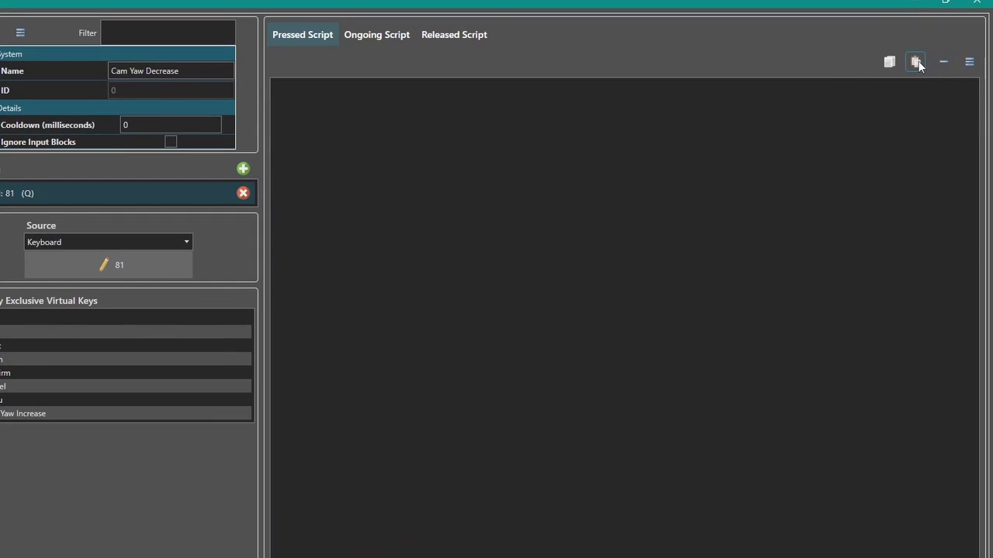
click(916, 62)
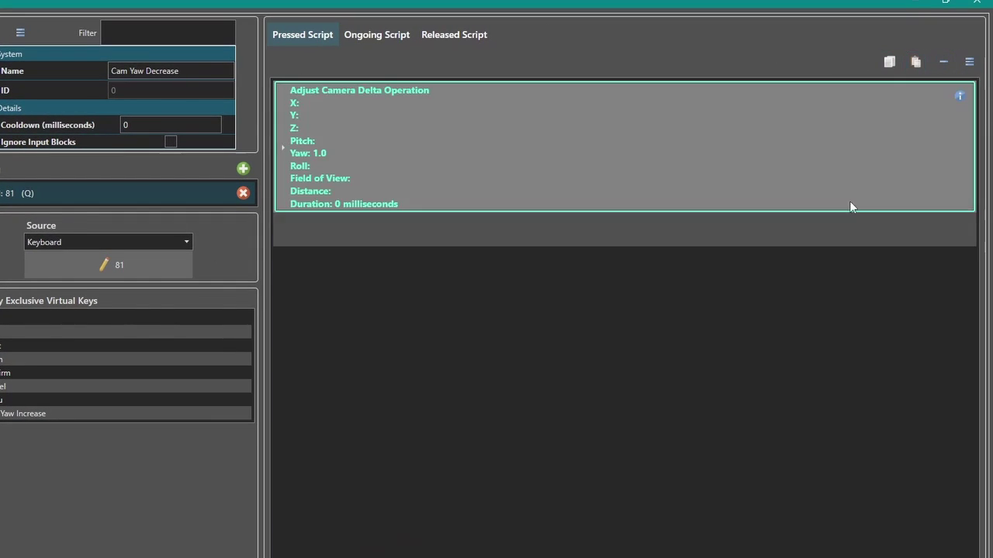
click(525, 138)
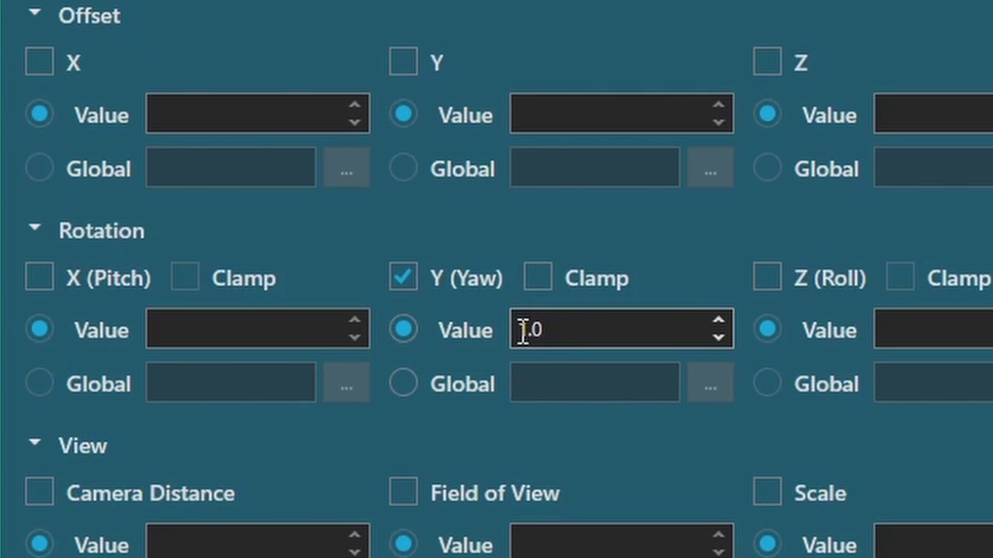
click(497, 386)
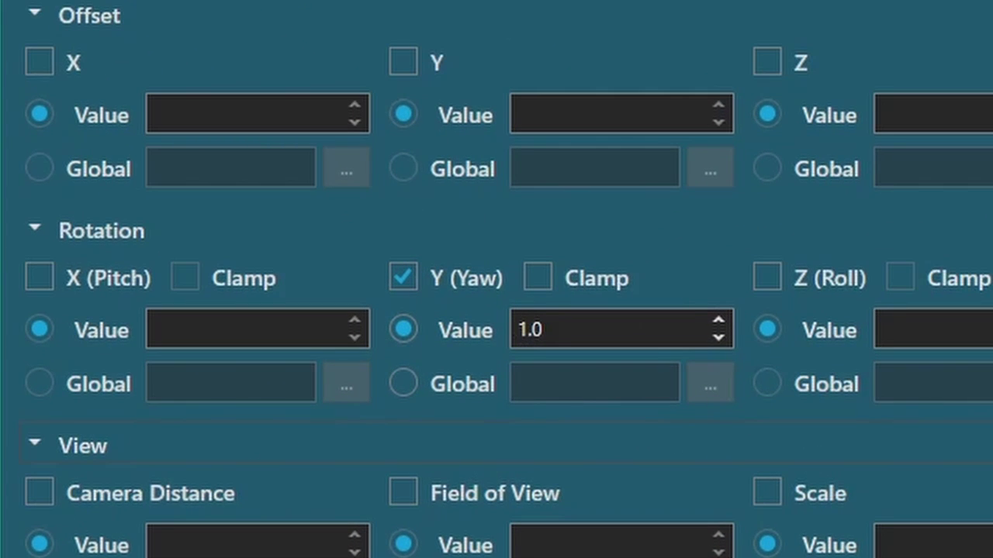
text(-)
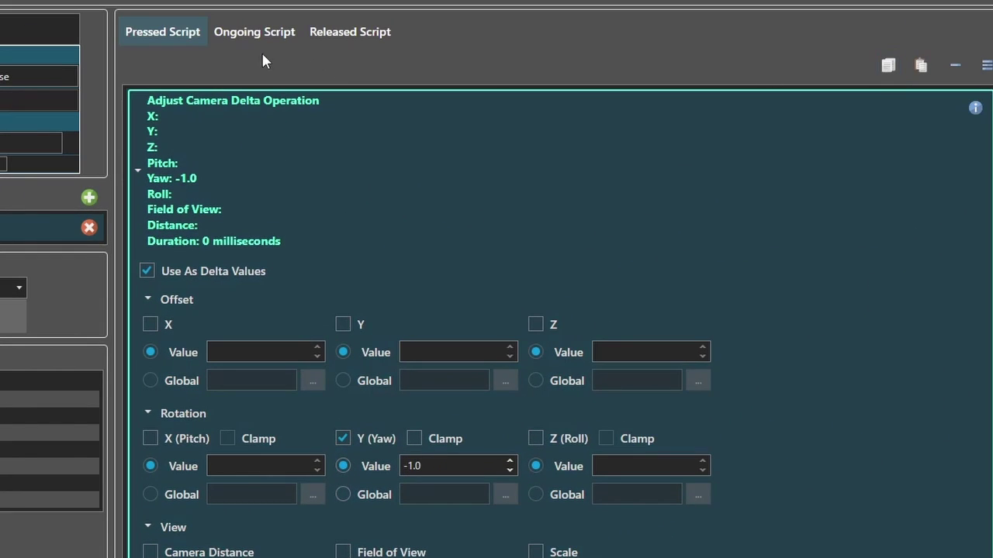
- Put the same yaw -1.0 Adjust Camera command in Cam Yaw Decrease's Ongoing Script, and close the database with the changes applied
click(254, 32)
click(928, 73)
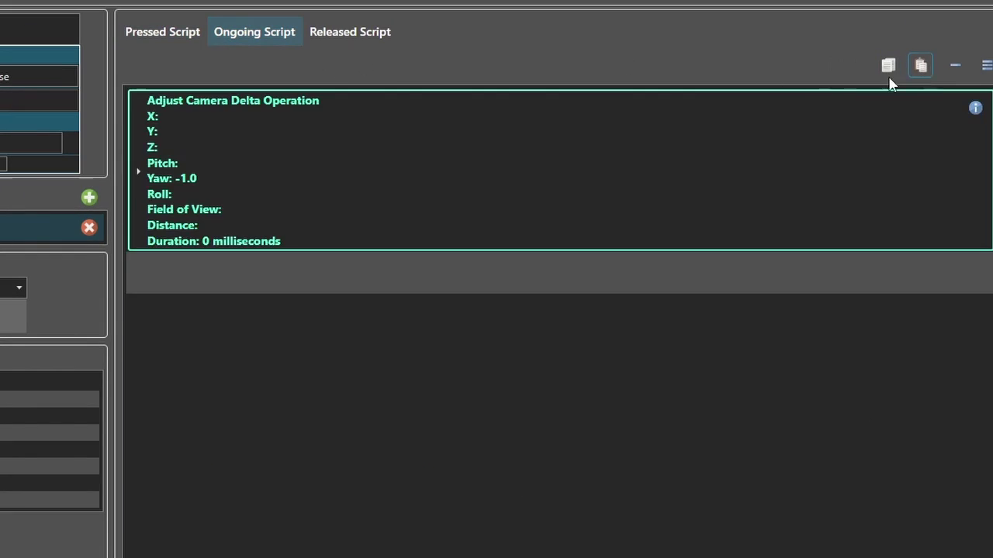
click(151, 31)
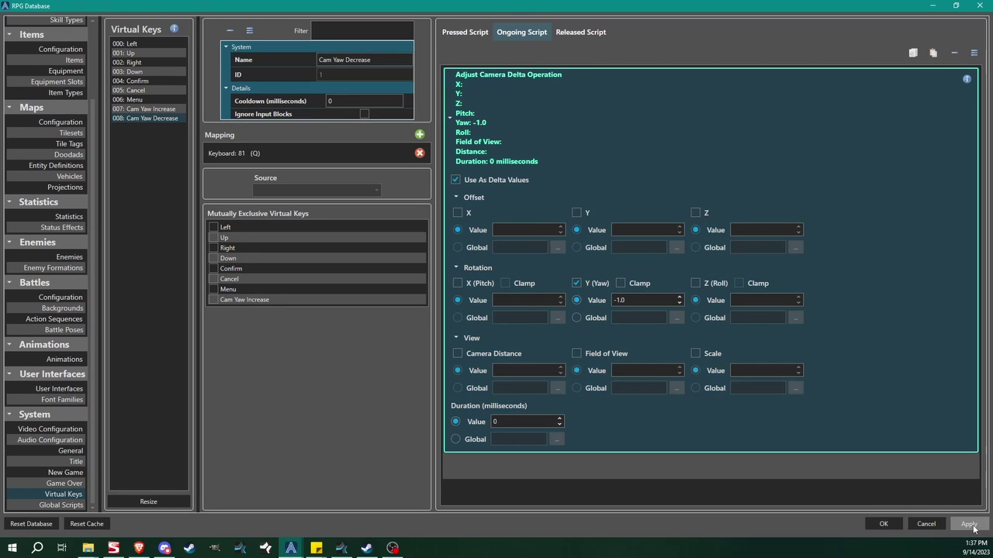
click(882, 523)
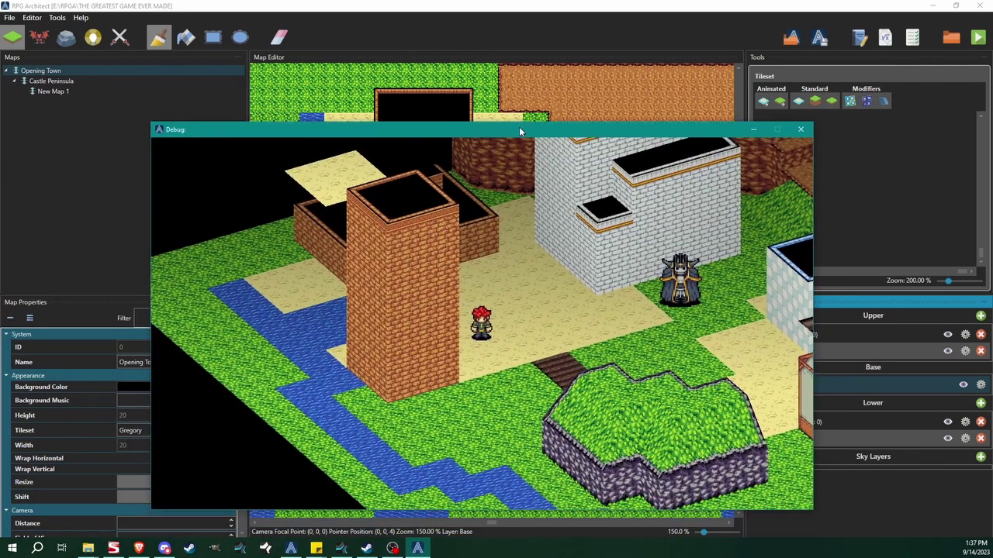
- Playtest the Opening Town map, rotating the camera yaw in both directions around the character, and close the debug window
drag(519, 127, 537, 82)
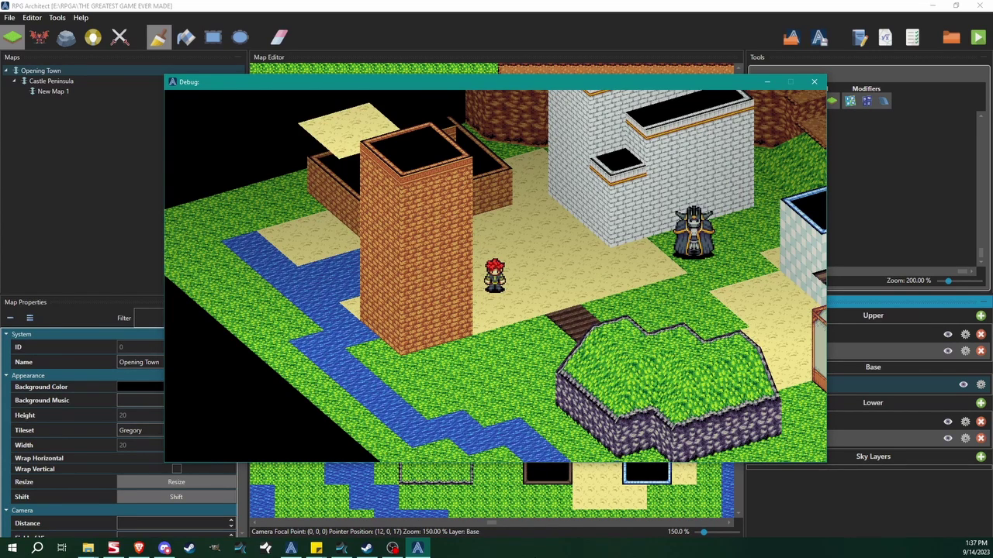
key(Right)
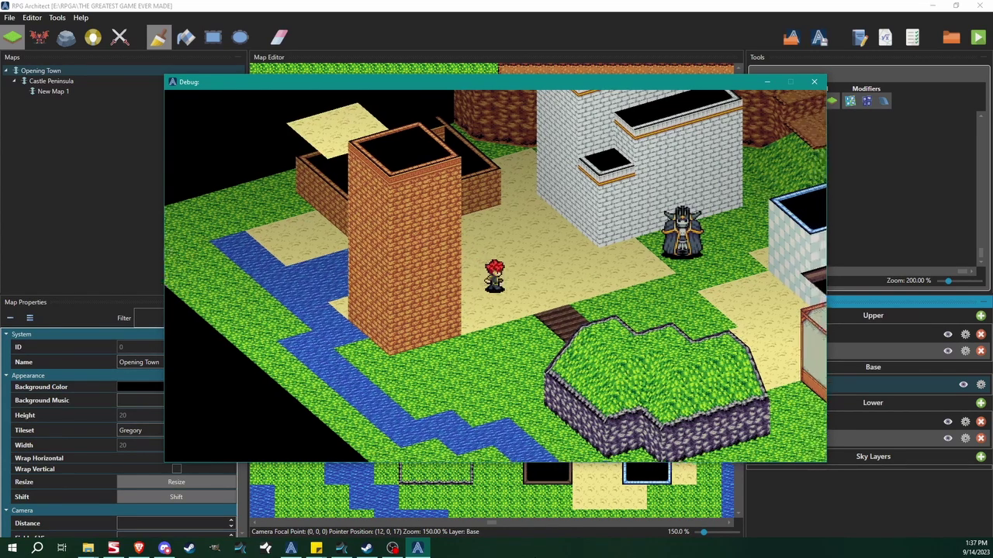
key(Right)
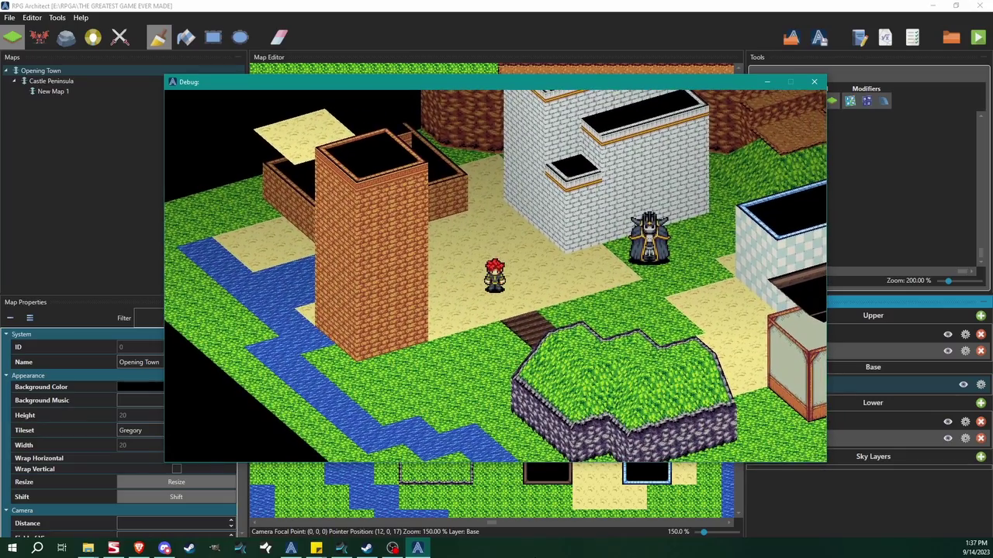
key(Right)
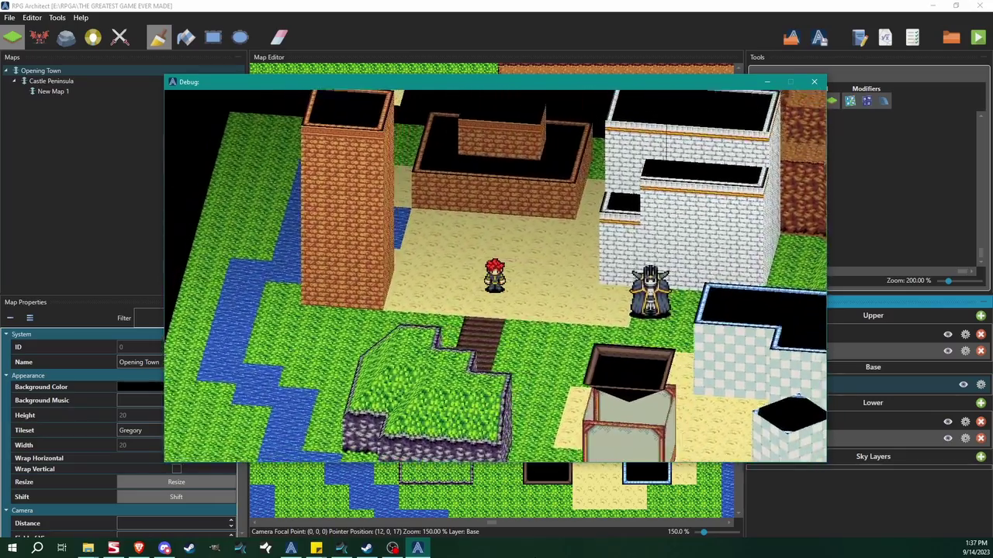
key(Right)
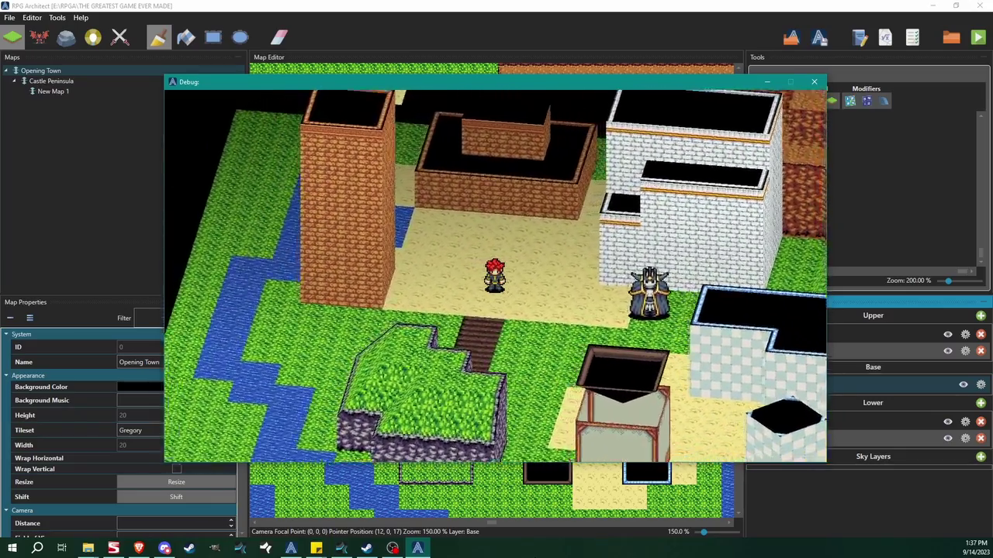
key(Right)
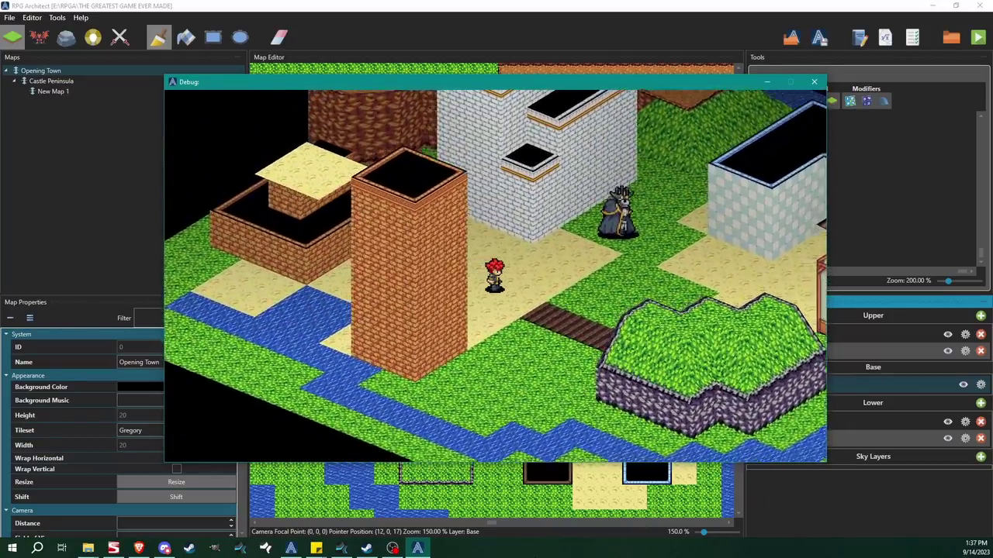
key(Right)
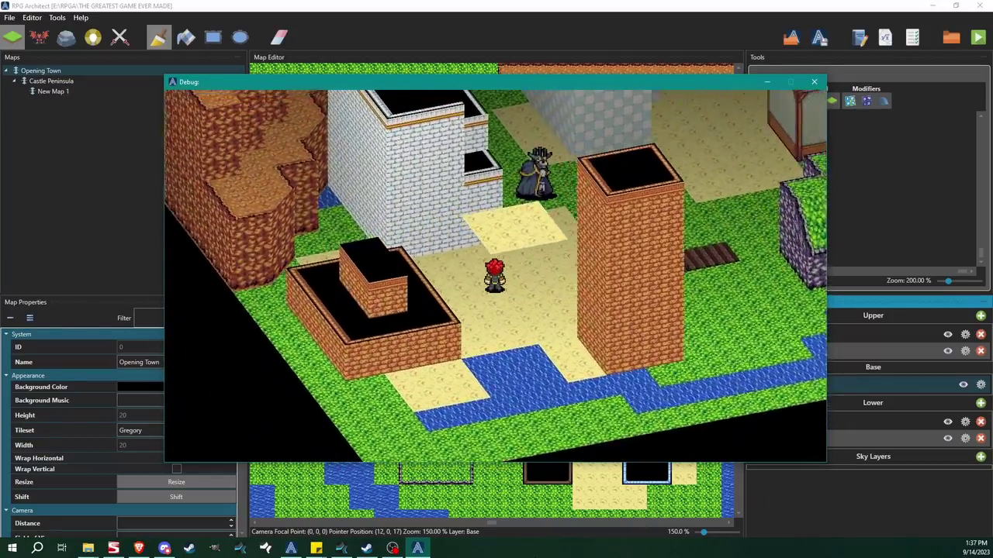
key(Right)
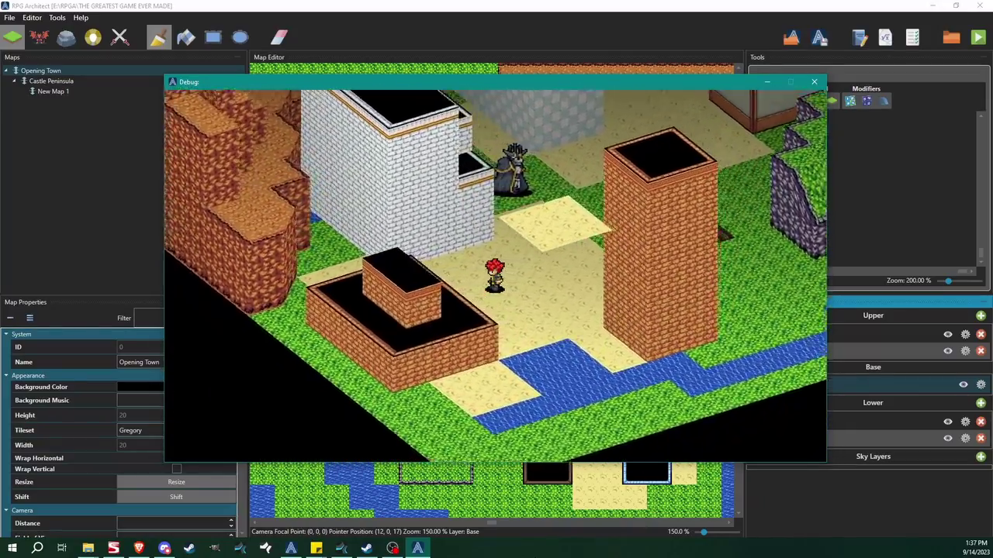
key(Right)
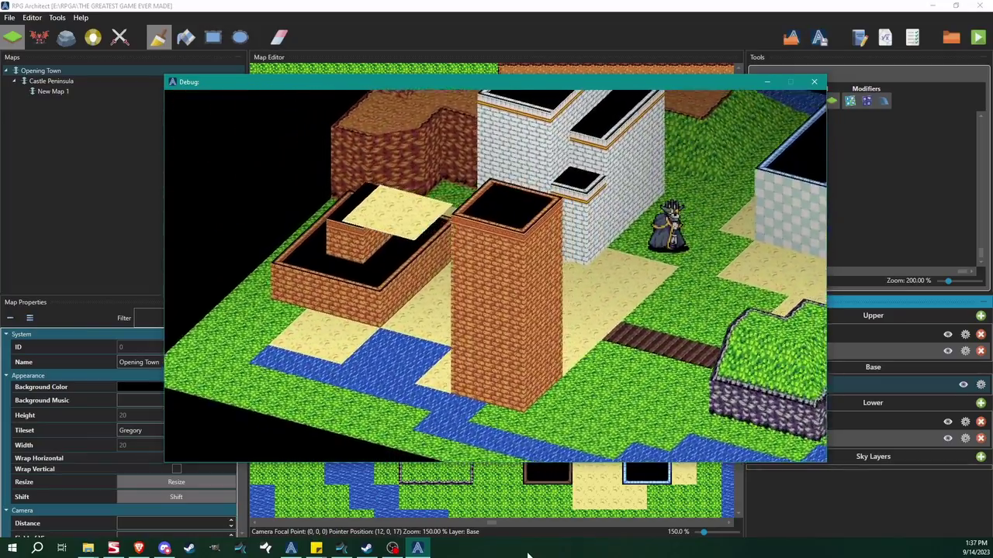
key(Right)
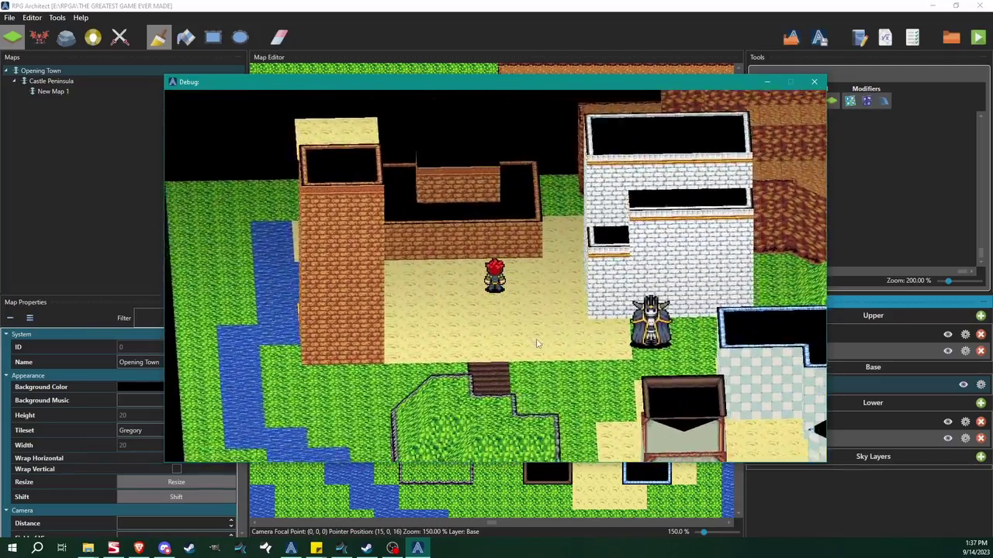
key(Right)
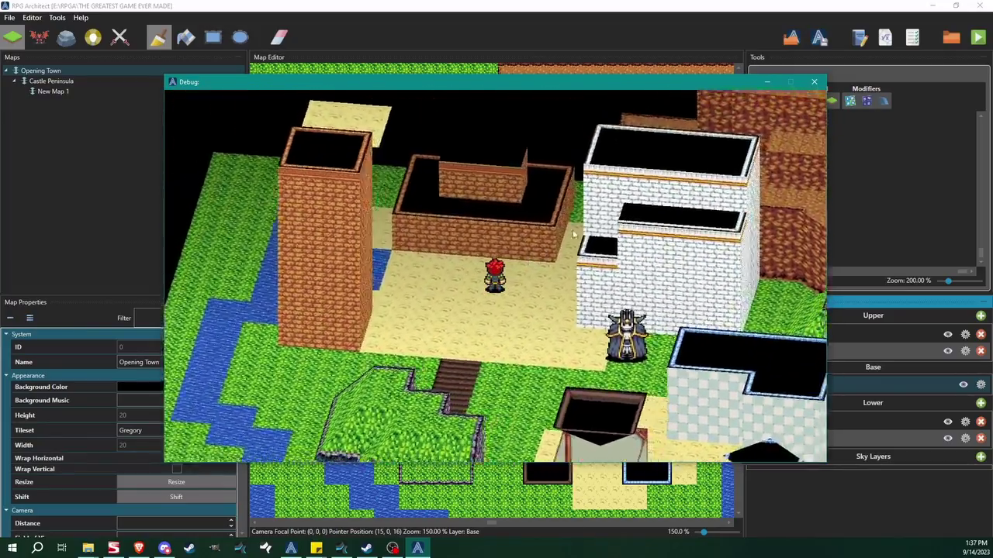
key(Right)
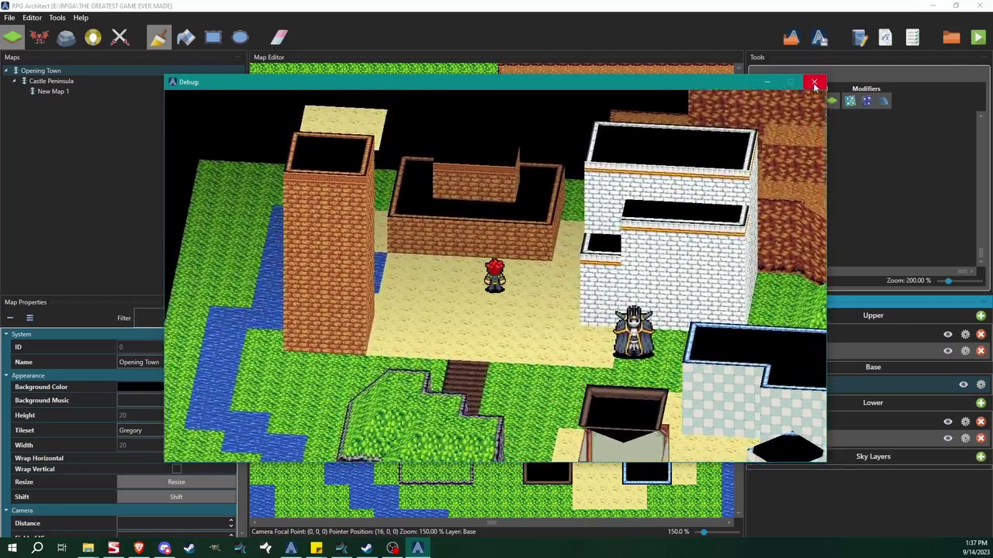
key(Right)
click(814, 83)
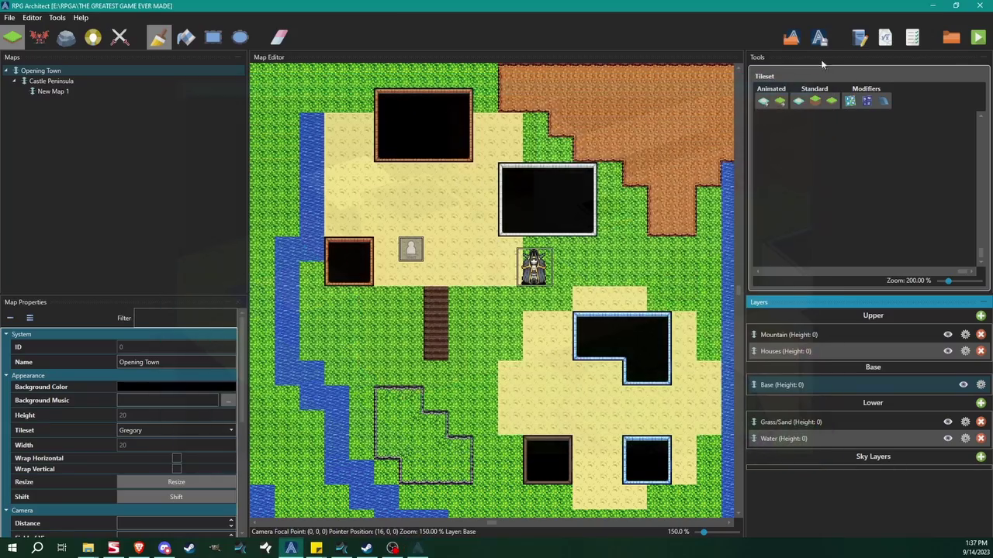
- Reopen the database, resize the Virtual Keys list to 11 entries and select the empty key 009
click(81, 17)
mouse_move(57, 17)
click(77, 29)
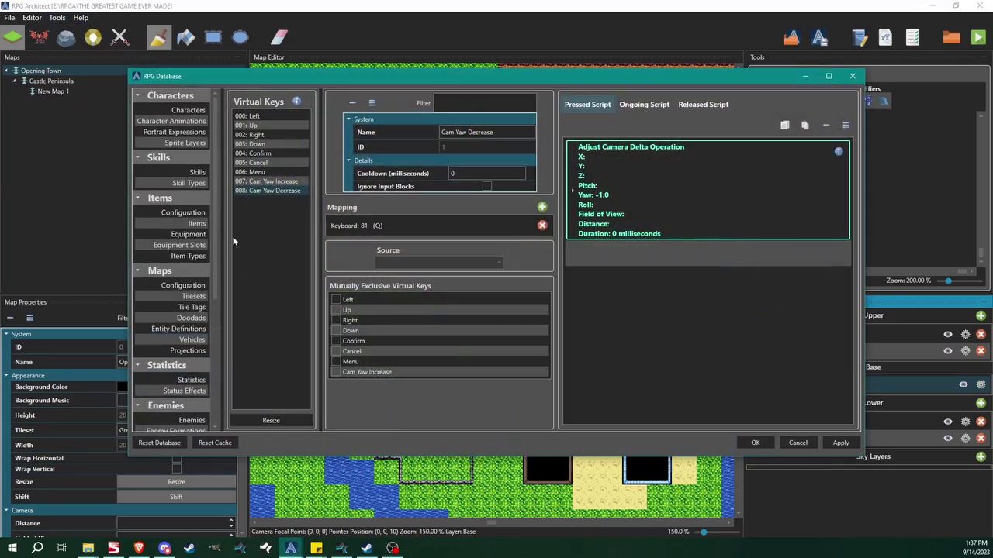
click(270, 420)
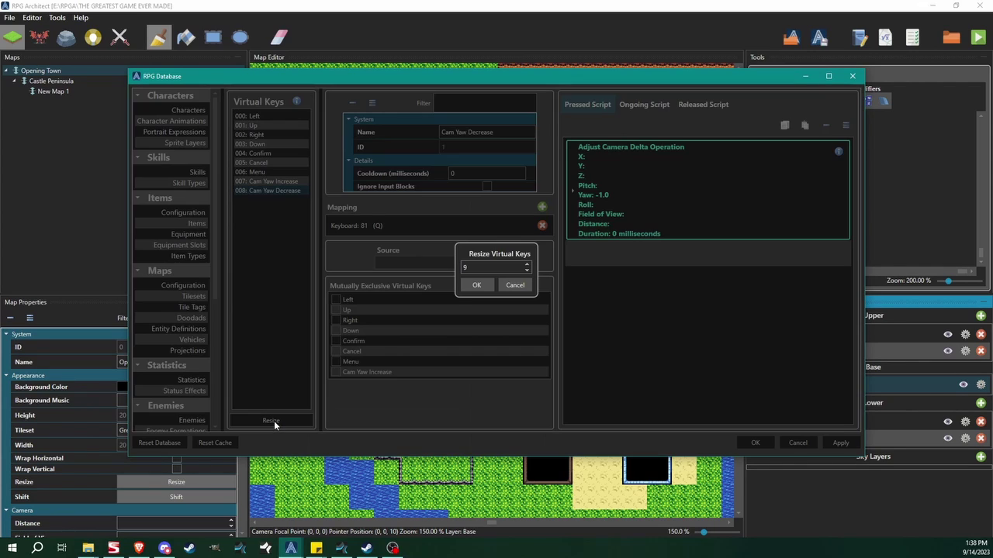
click(527, 265)
click(527, 265)
click(476, 284)
double_click(375, 76)
click(138, 126)
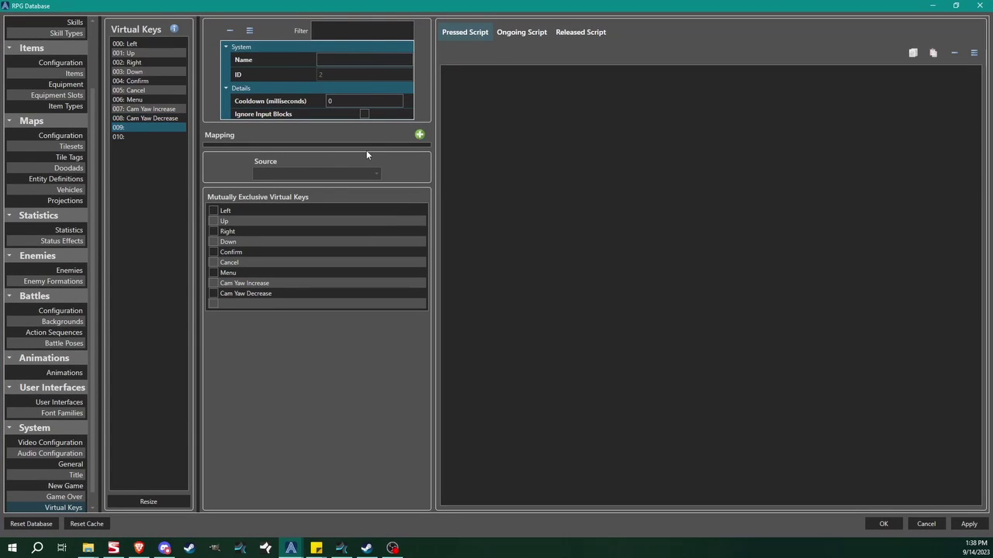
- Examine the script commands available for key 009's Pressed Script, from the Audio and Skill categories through Physics, Map and System to Scene
click(543, 72)
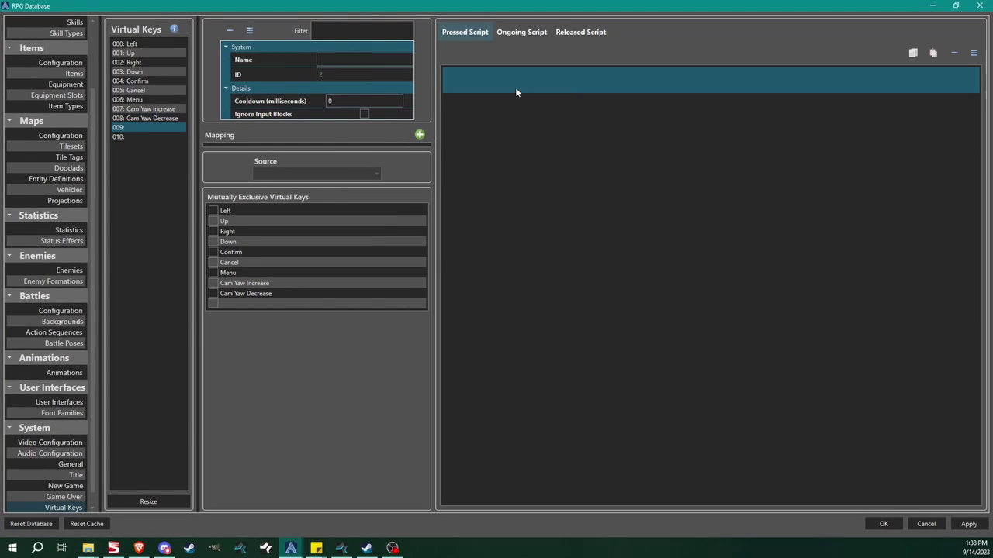
right_click(560, 88)
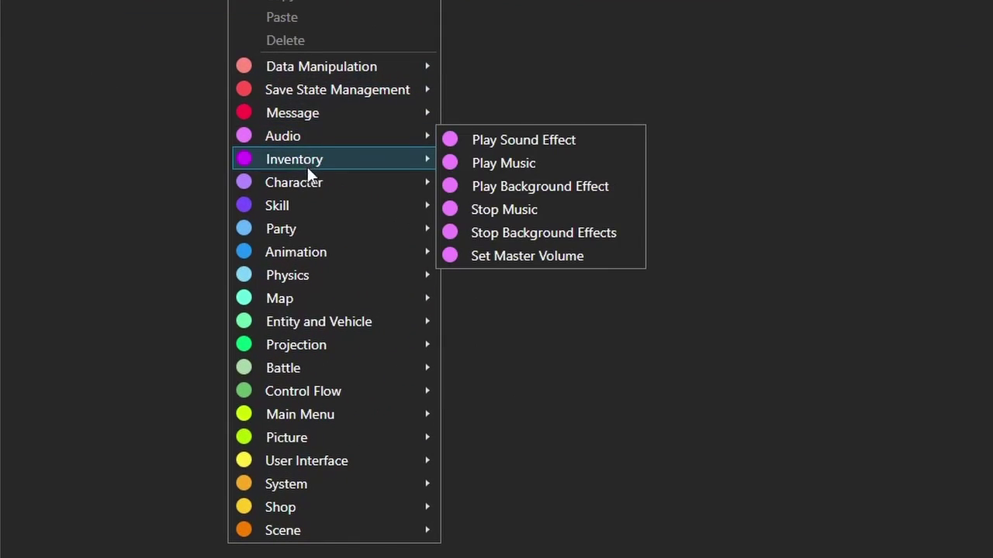
mouse_move(552, 196)
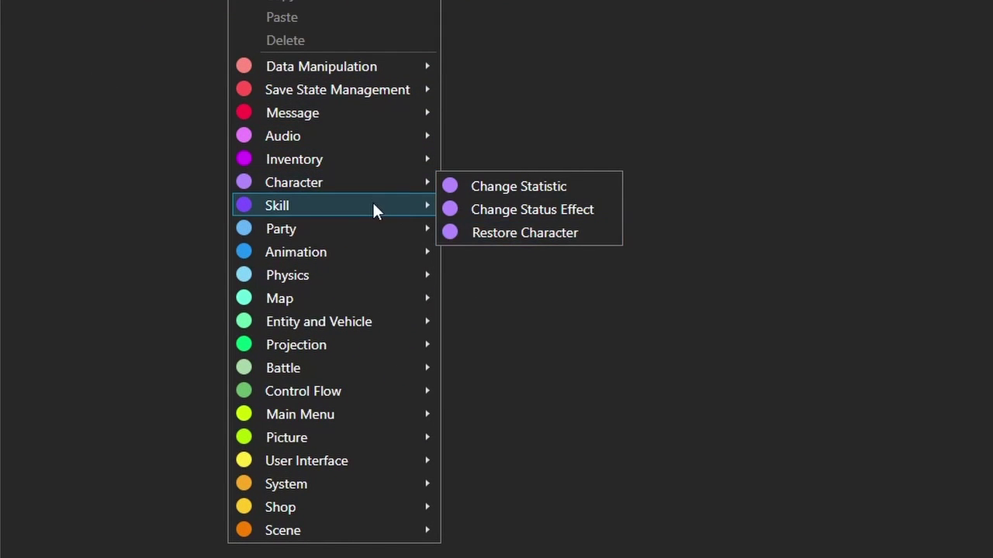
mouse_move(321, 205)
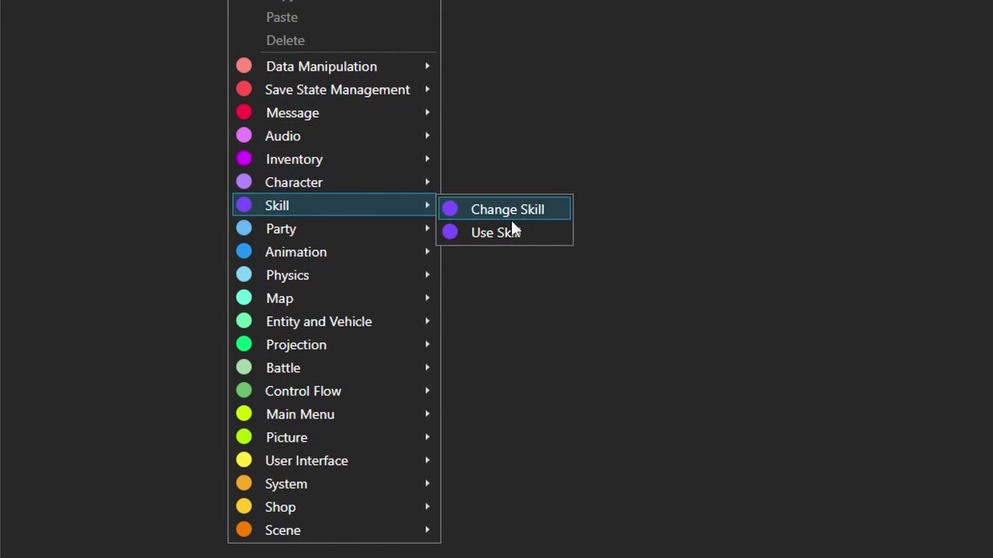
mouse_move(301, 232)
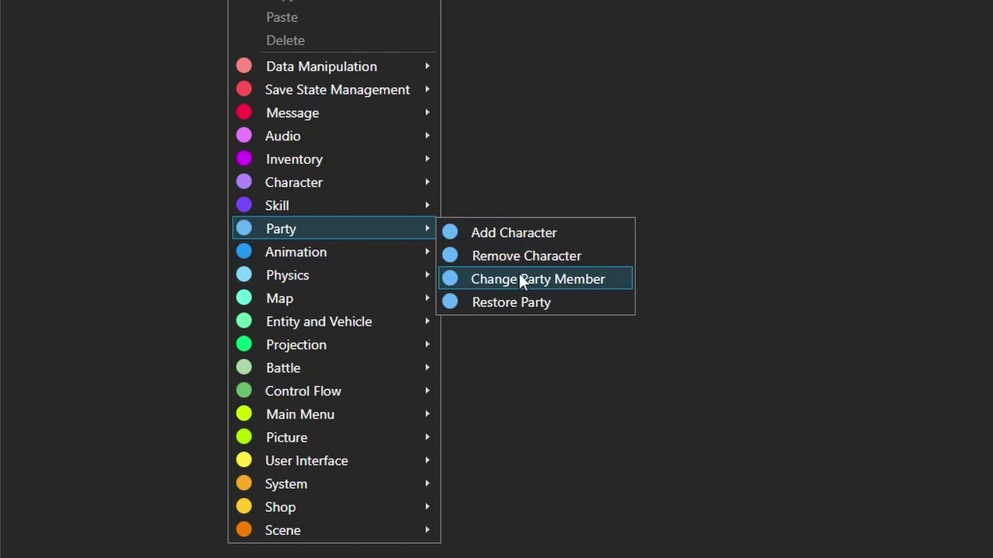
mouse_move(316, 266)
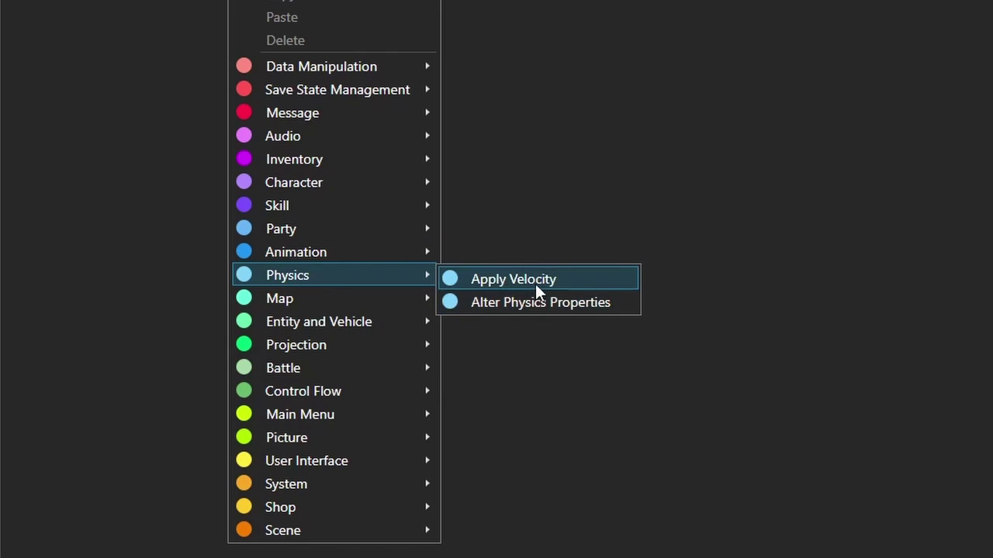
mouse_move(401, 301)
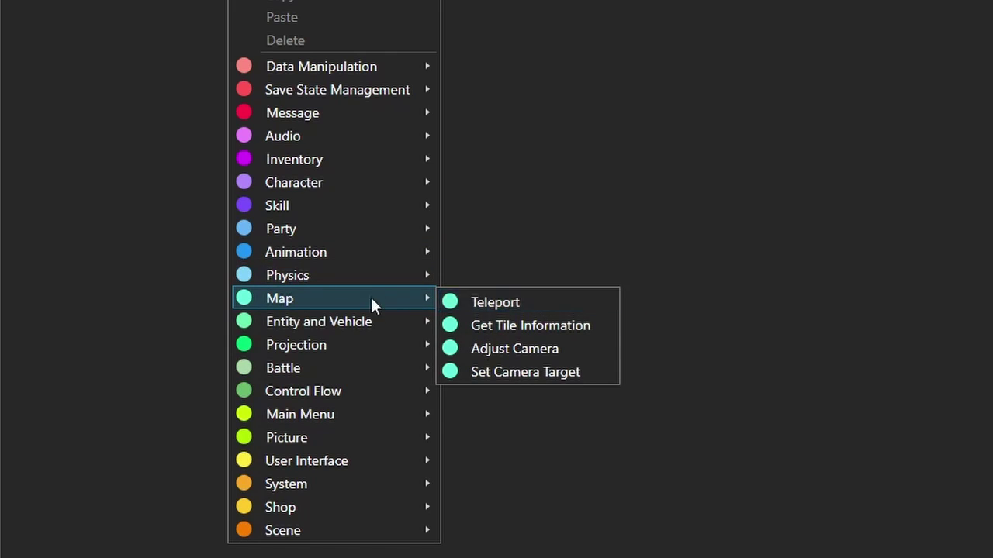
mouse_move(277, 324)
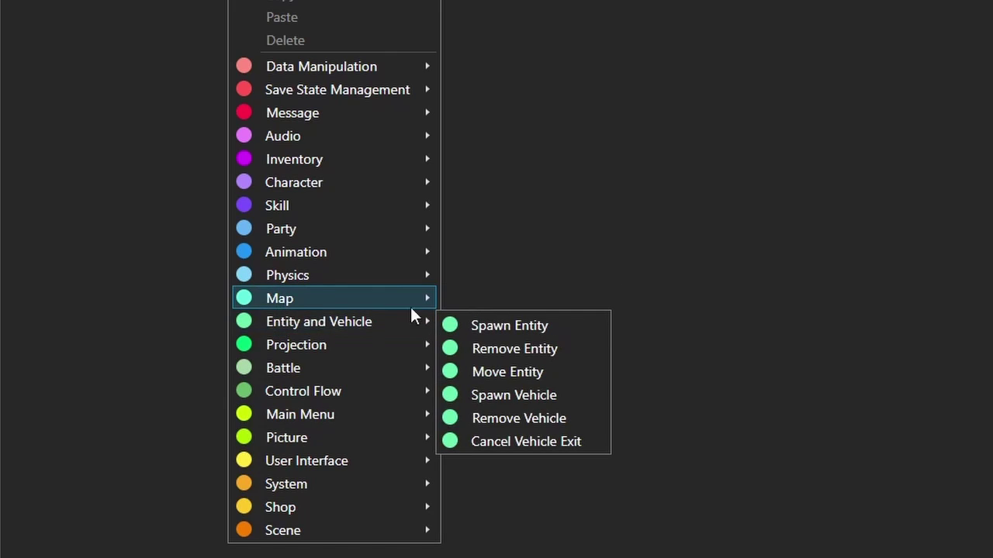
mouse_move(381, 299)
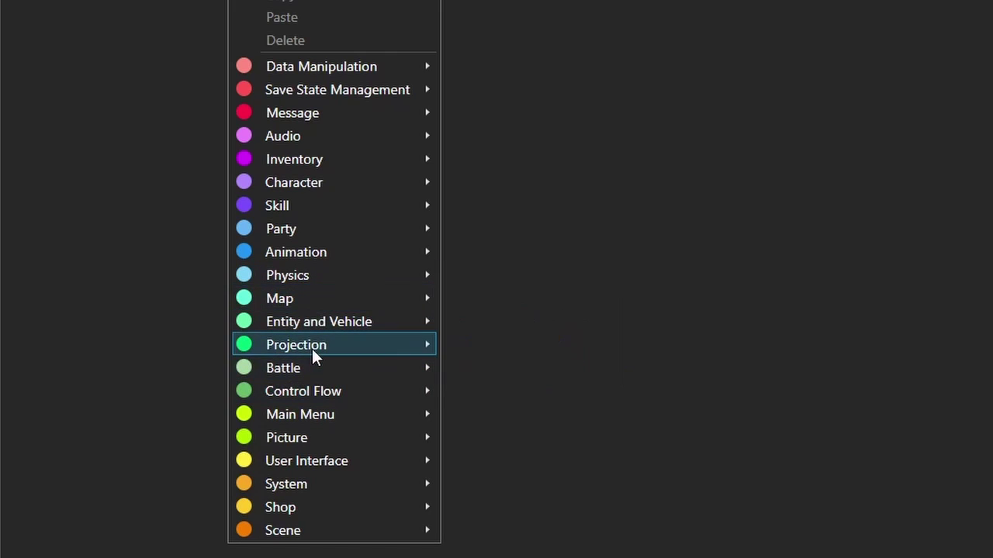
mouse_move(412, 350)
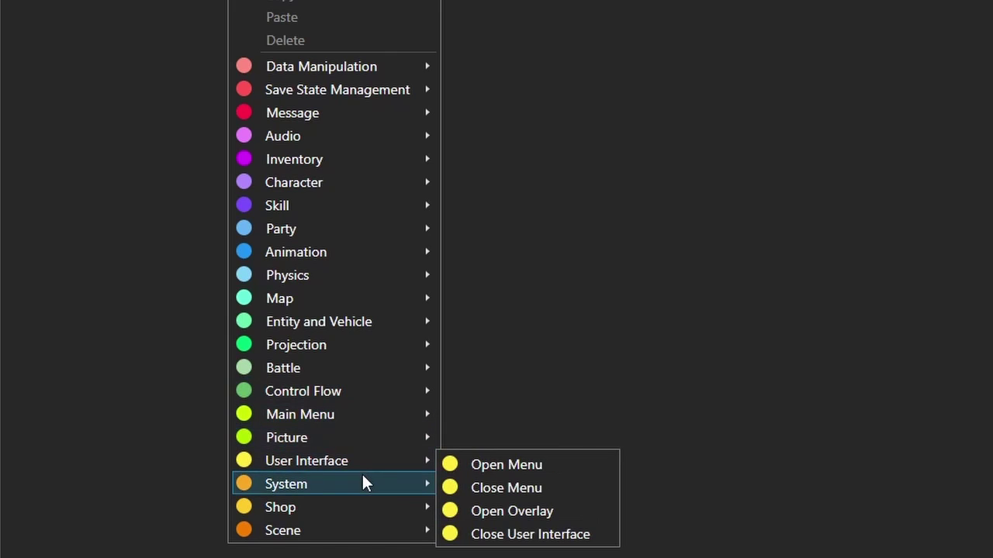
mouse_move(364, 484)
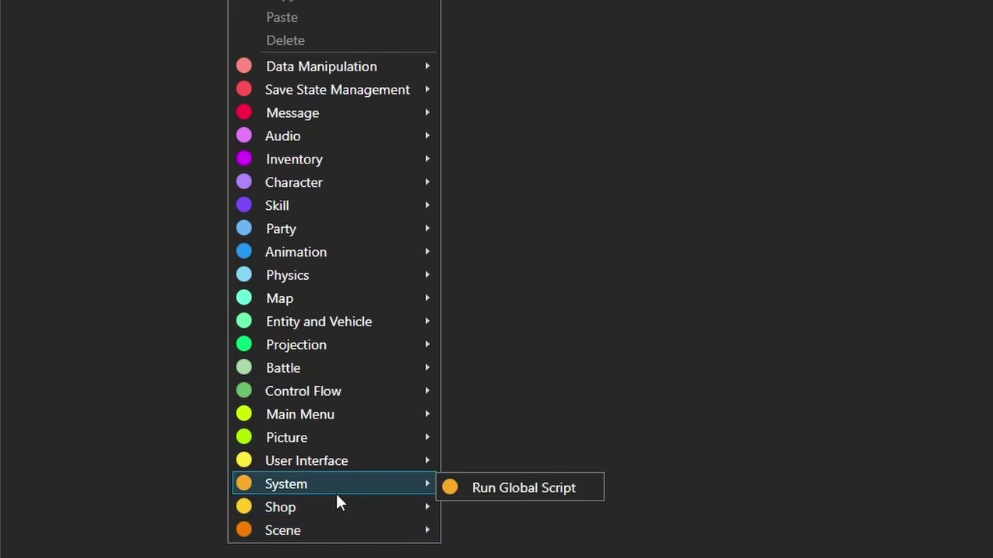
mouse_move(339, 530)
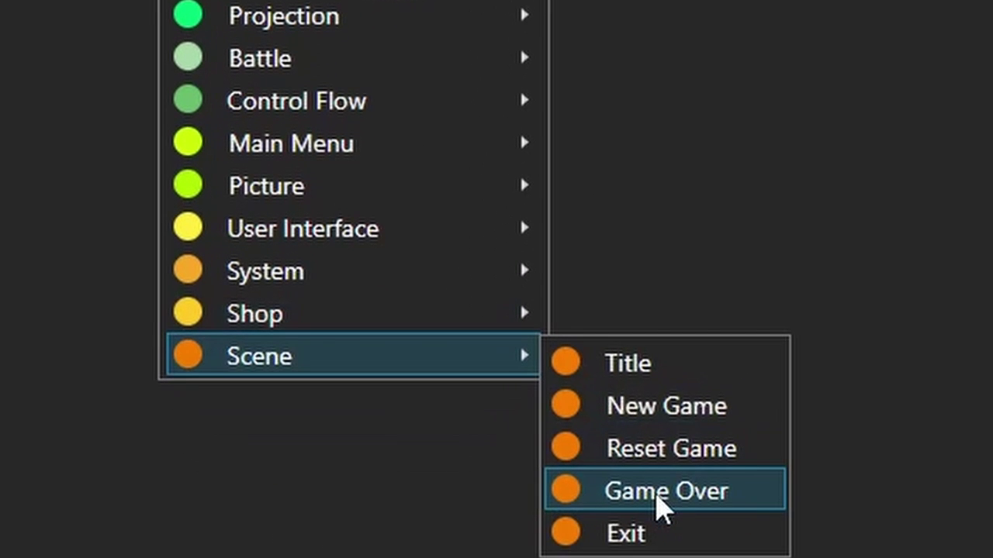